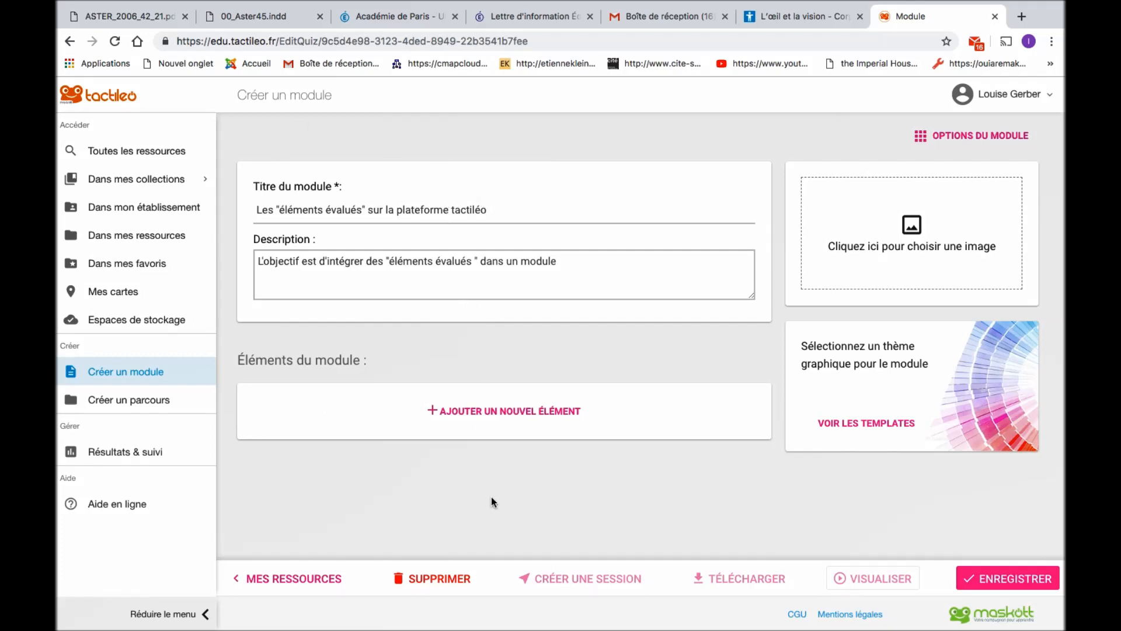
- Add a "Légender une image" element to the module and title it "Schéma de l'oeil humain"
left_click(488, 413)
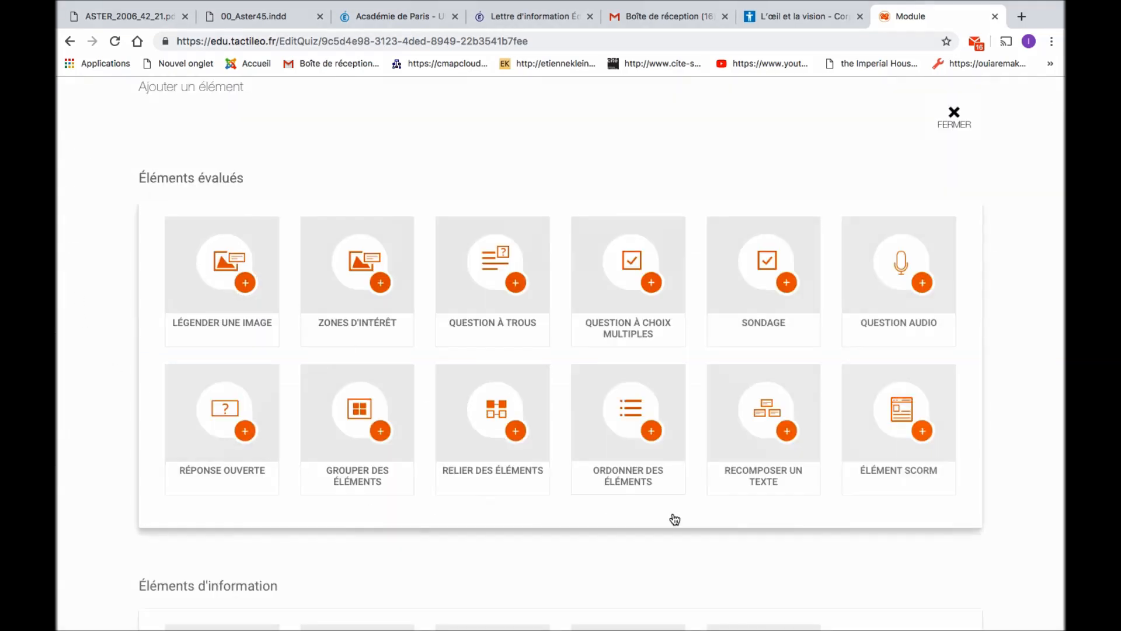
left_click(214, 263)
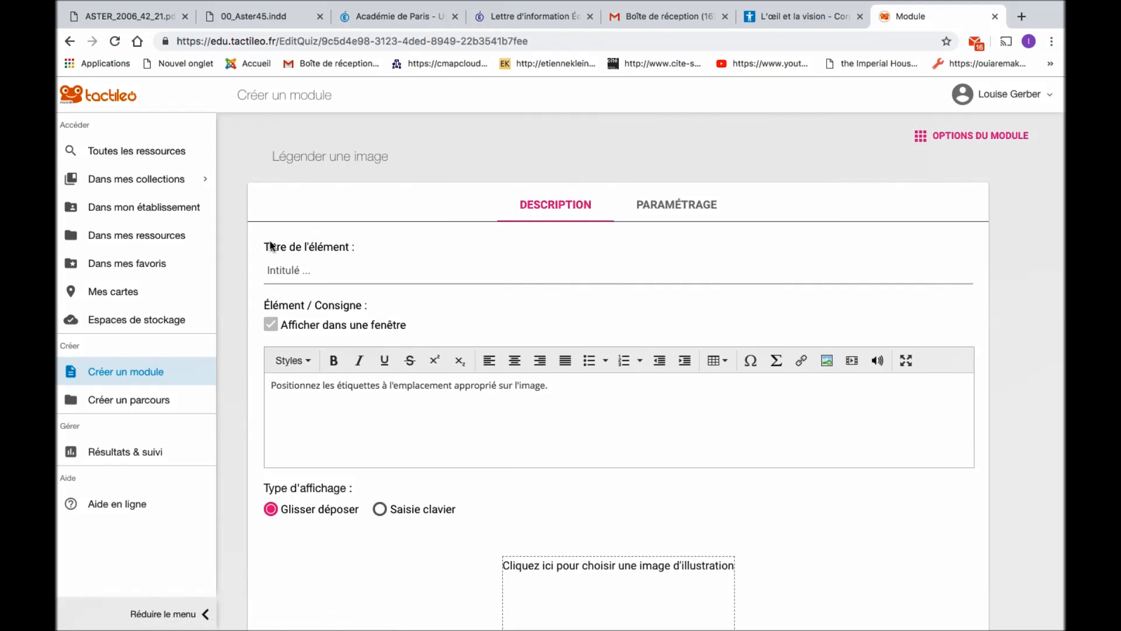
left_click(295, 270)
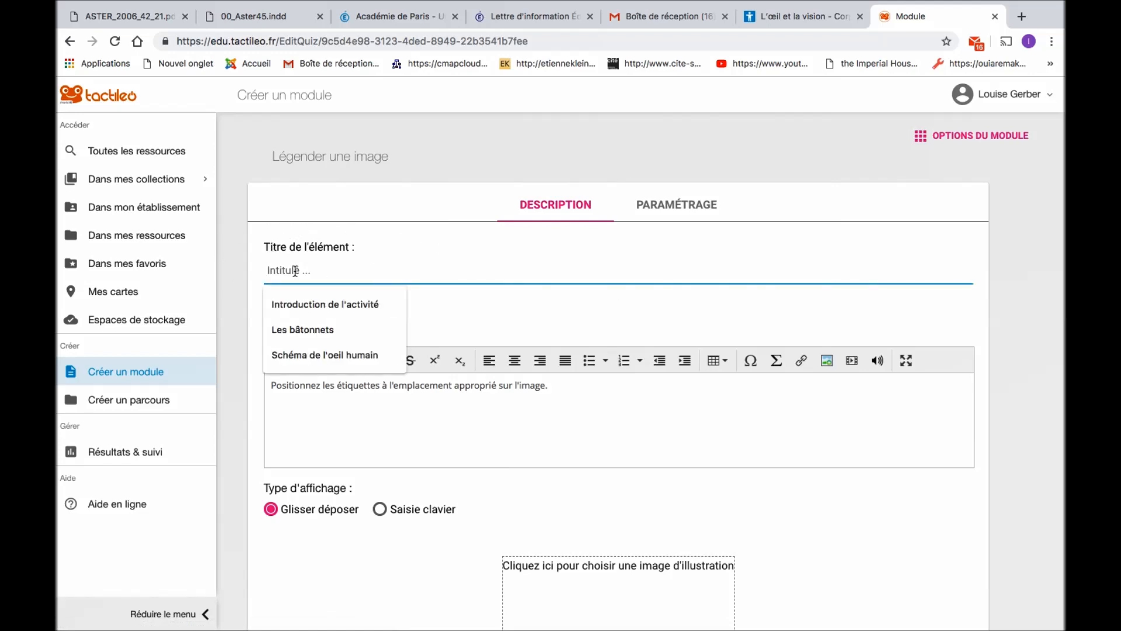
left_click(376, 354)
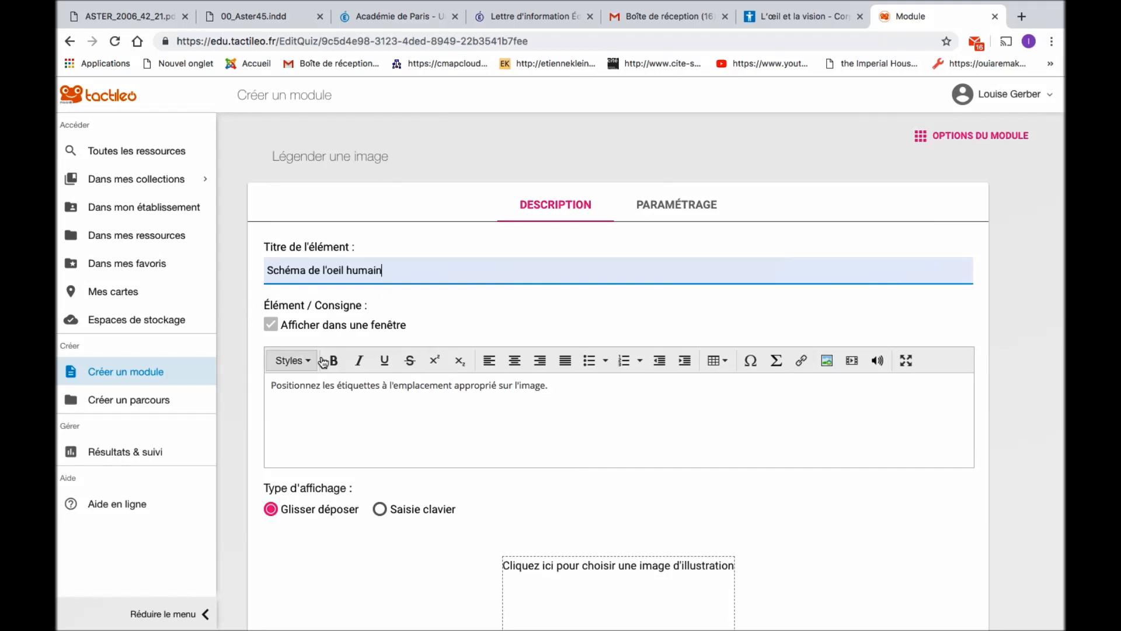
left_click_drag(549, 385, 267, 392)
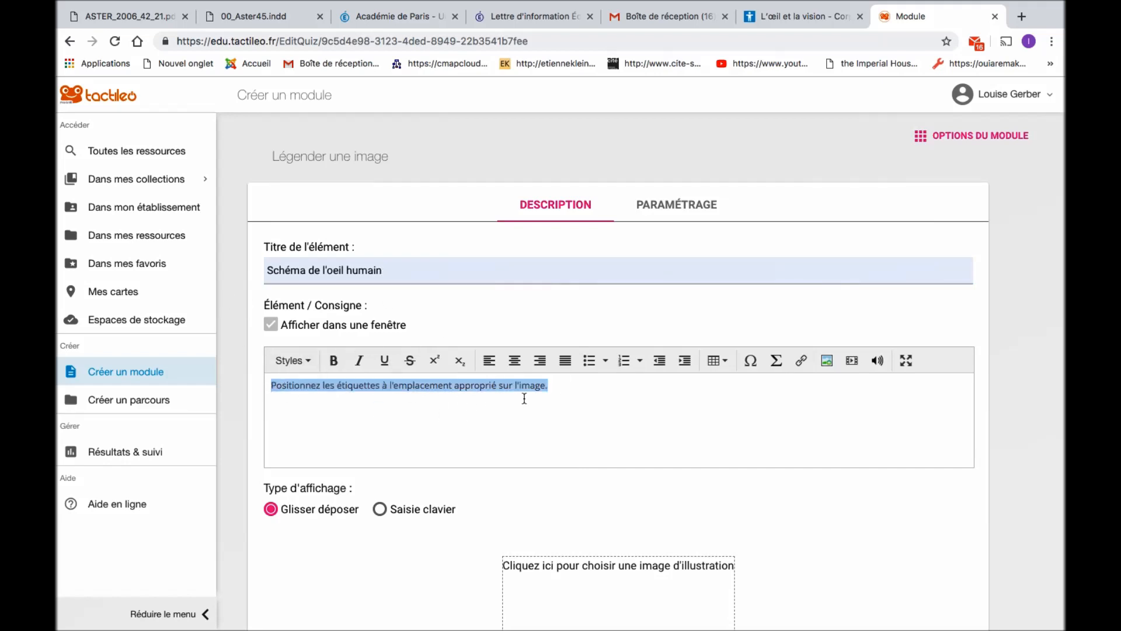
left_click(417, 384)
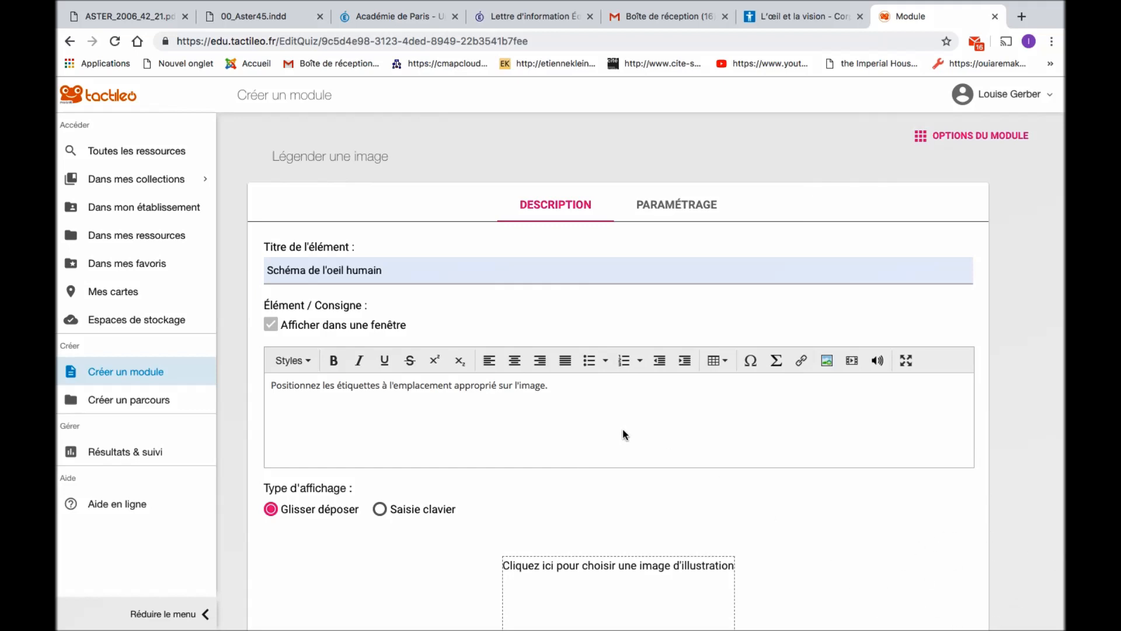
- Insert the image "Capture d'écran 2019-04-30 à 15.17.04" as the element's illustration
scroll(623, 435, "down", 3)
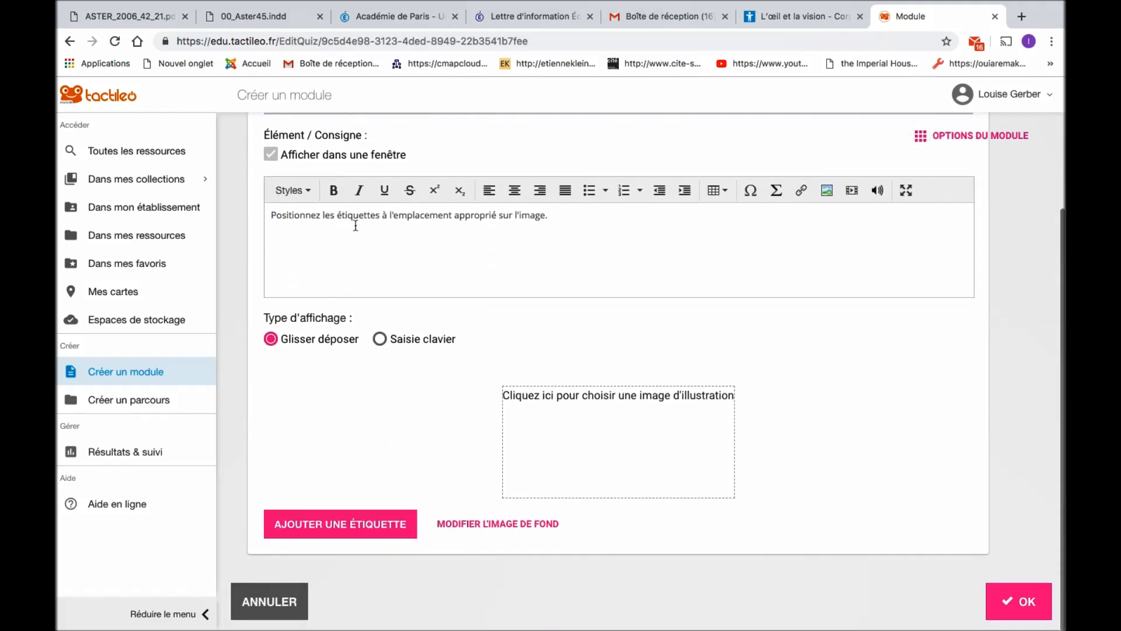
left_click(615, 430)
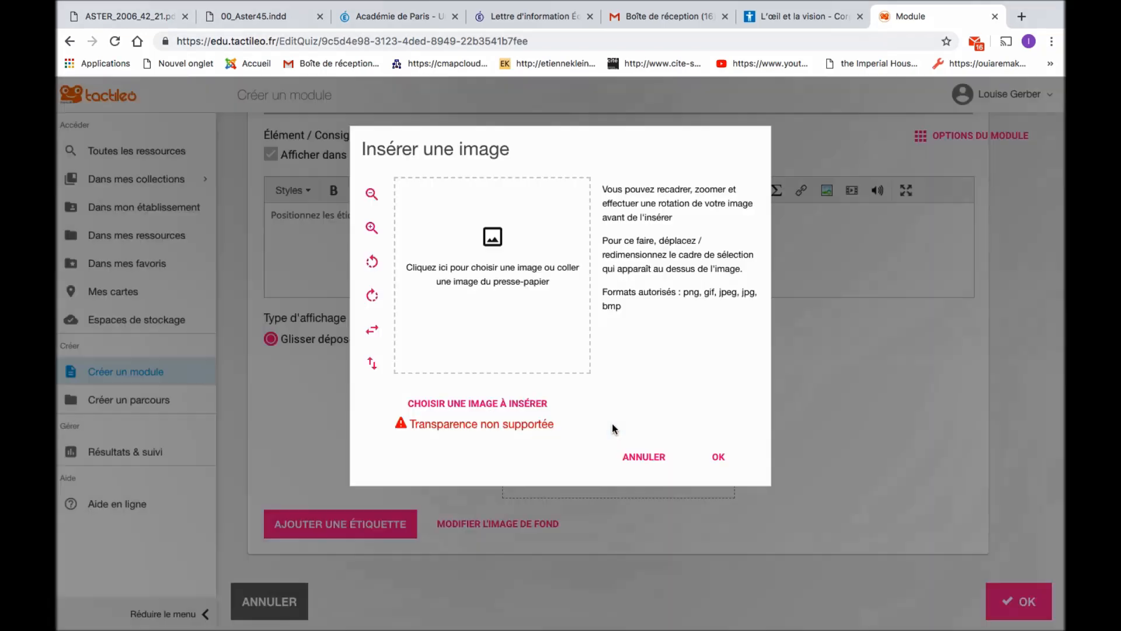
left_click(508, 291)
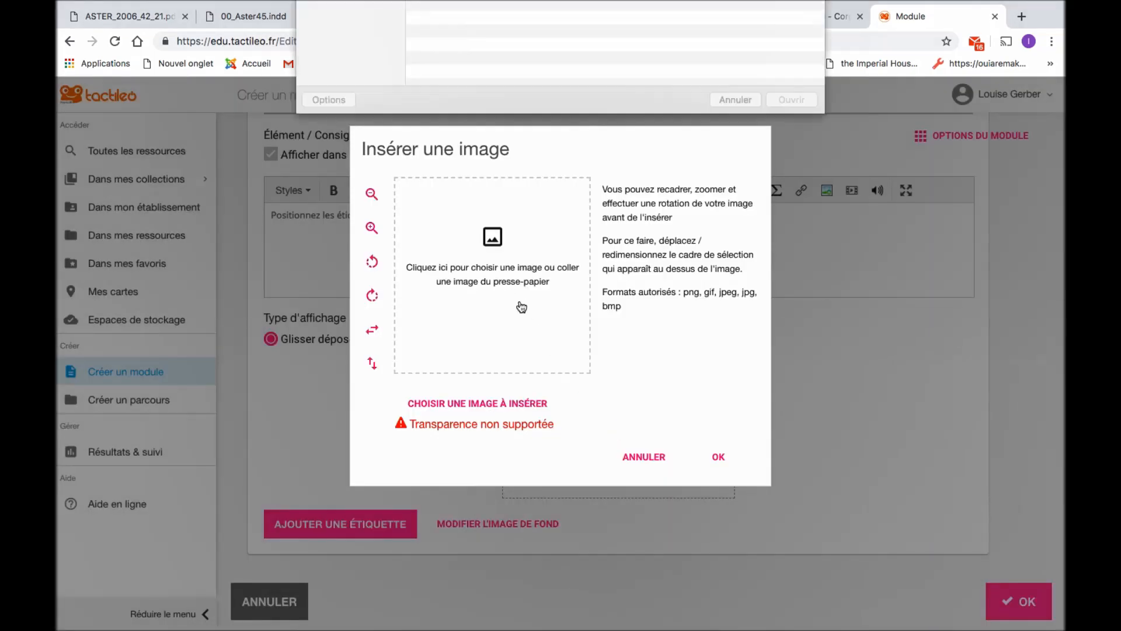
left_click(787, 249)
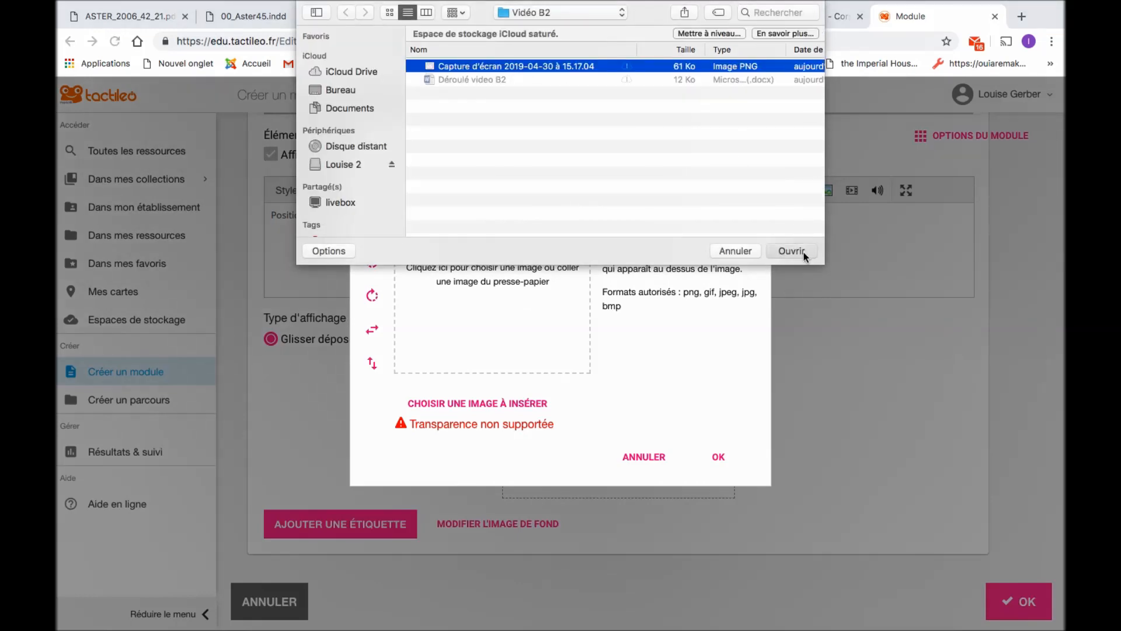
left_click(718, 467)
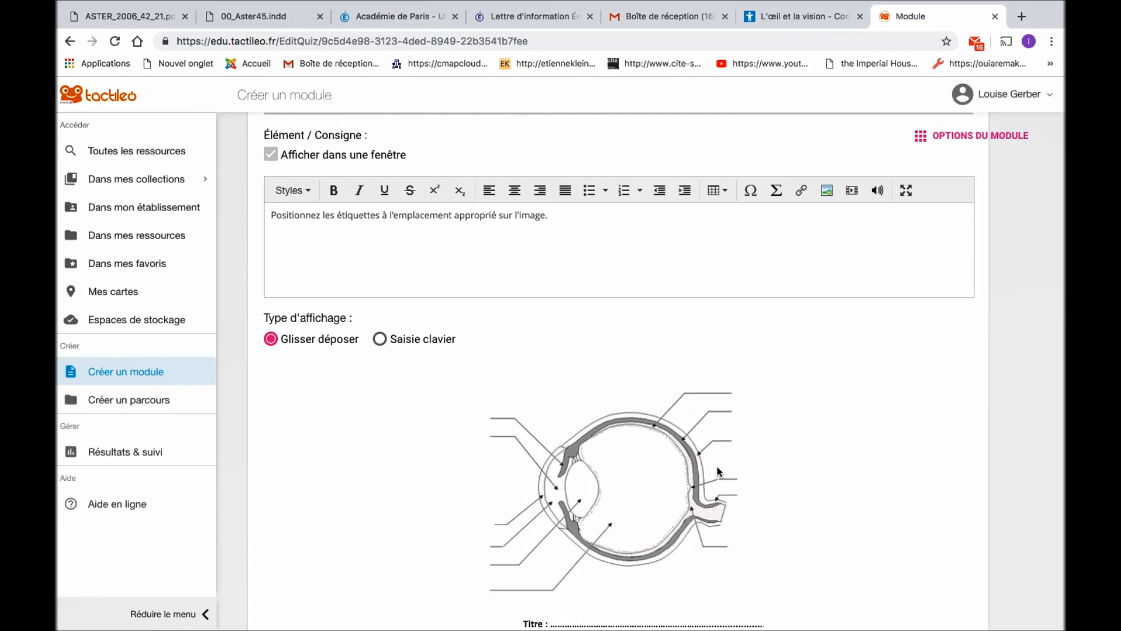
- Add the label "Le cristallin" and place it at the outer end of the leader line pointing to the lens
scroll(719, 472, "down", 3)
scroll(719, 472, "down", 1)
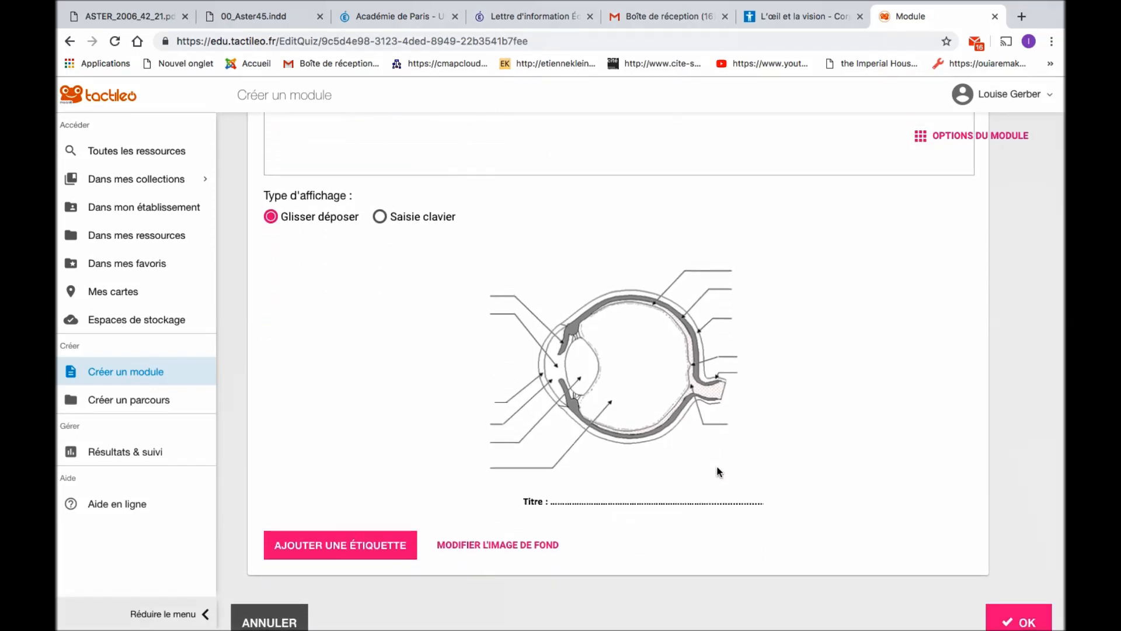
left_click(333, 548)
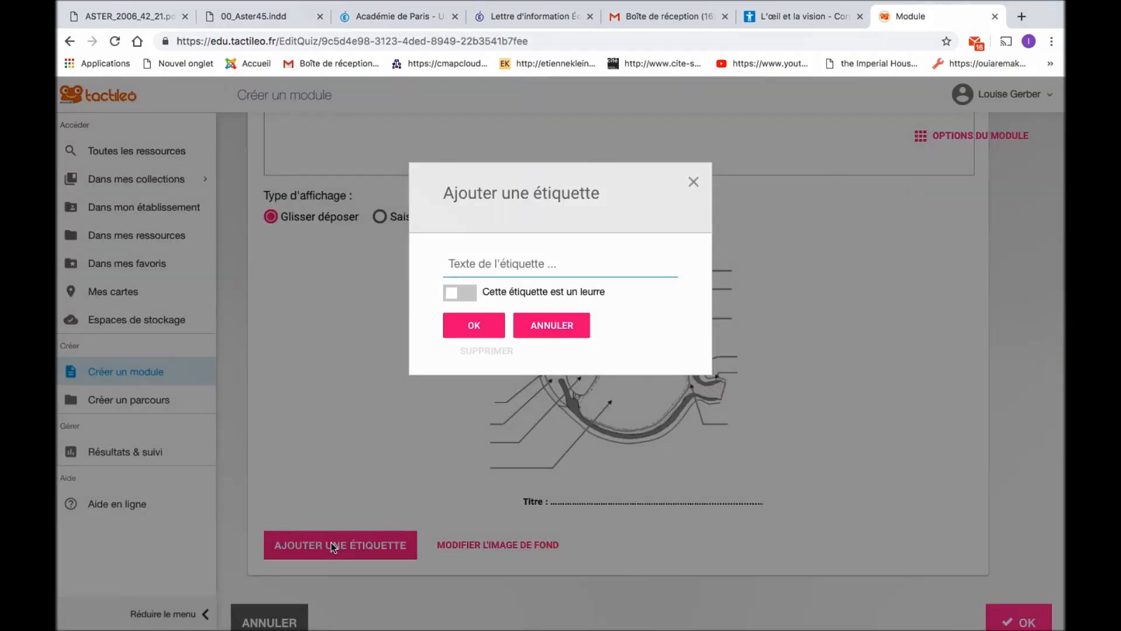
type("Le cristallin")
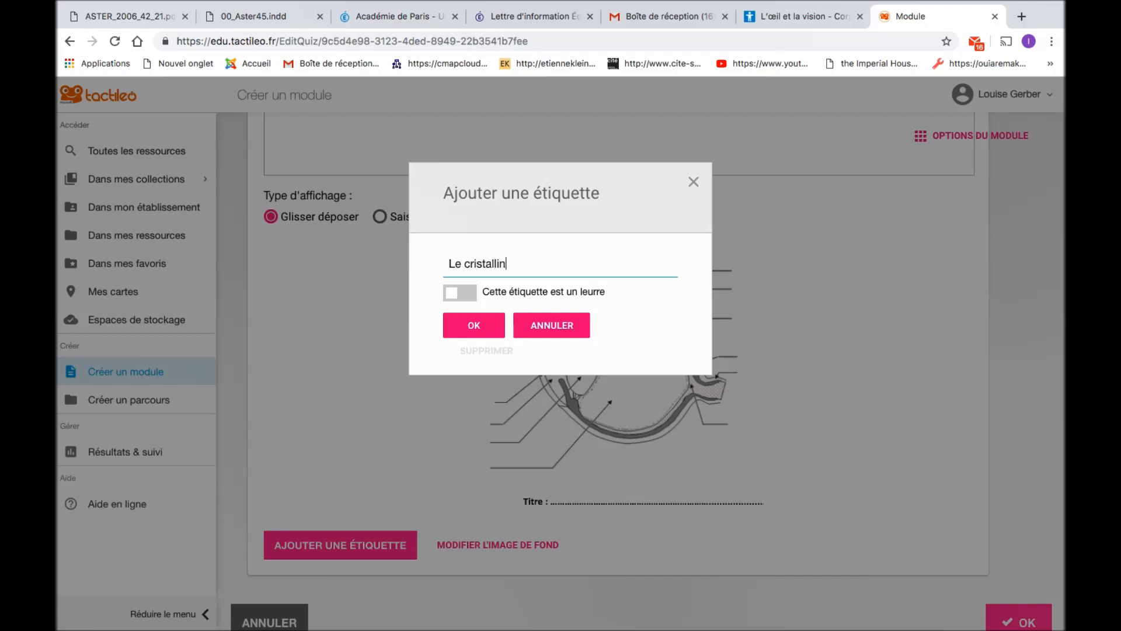
left_click(484, 330)
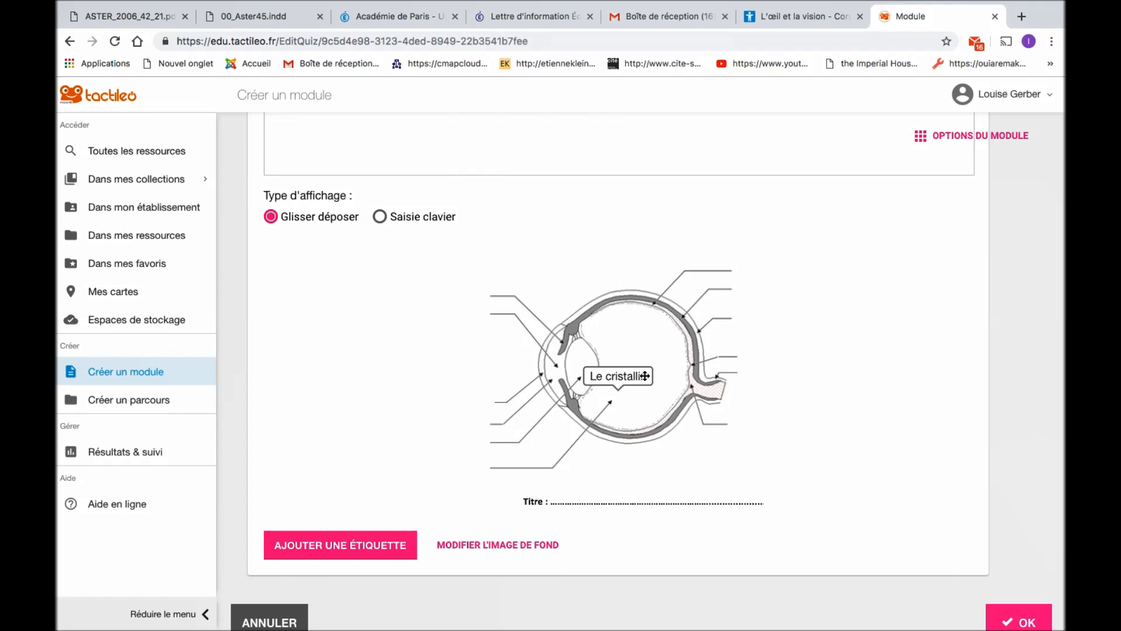
left_click_drag(645, 376, 491, 431)
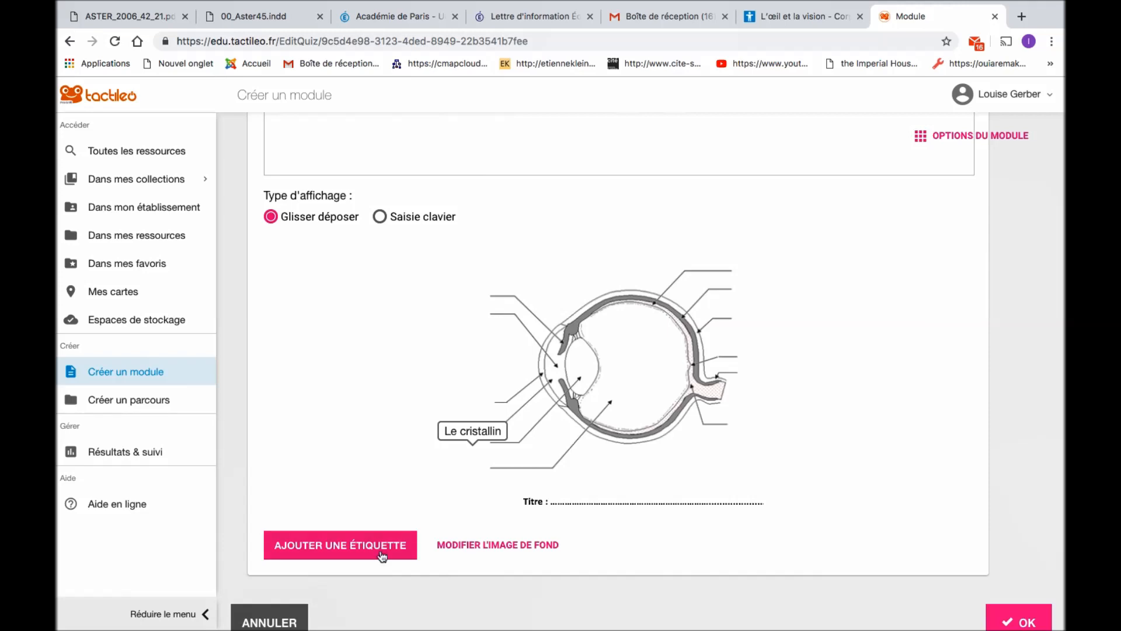
- Add the label "La cornée" and place it on the lowest leader line of the eye diagram
left_click(313, 549)
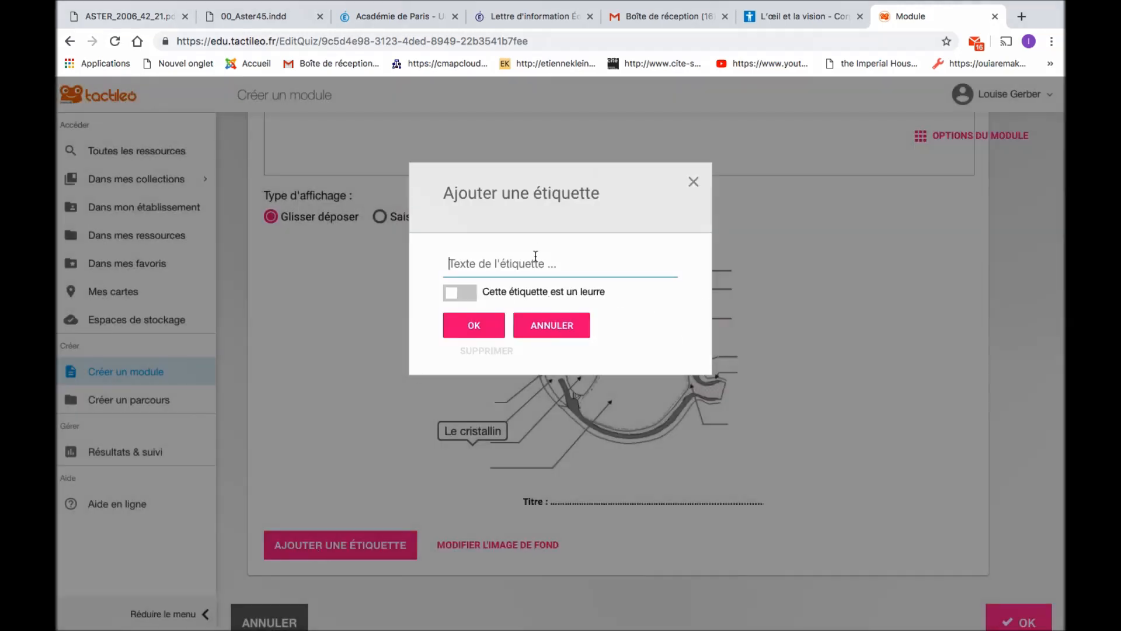
type("La cornée")
left_click(486, 332)
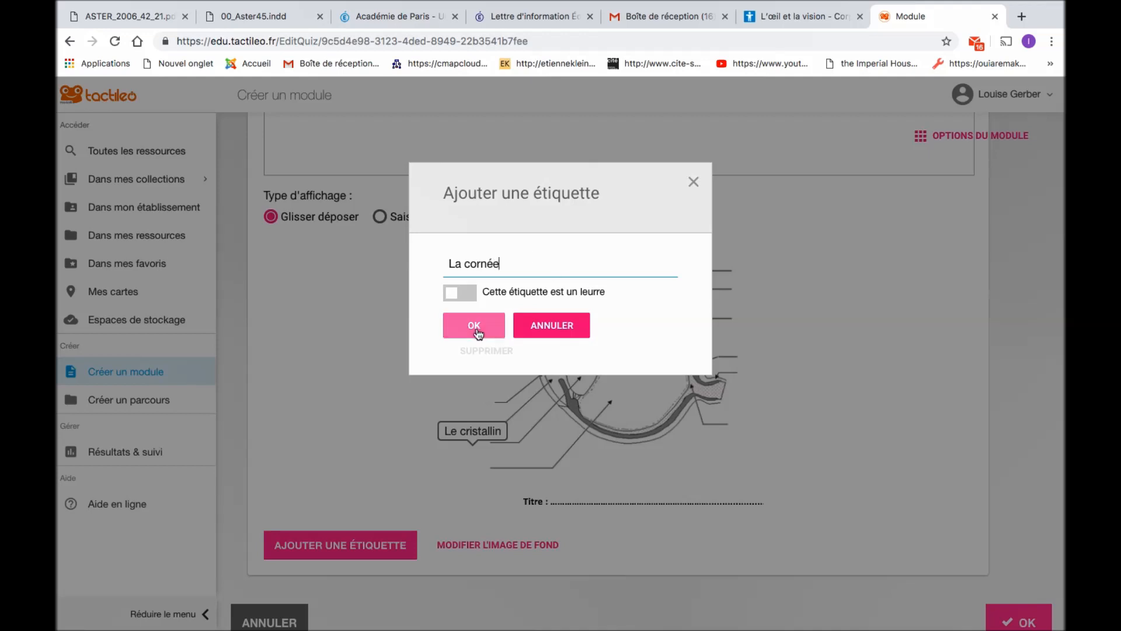
left_click_drag(641, 372, 566, 462)
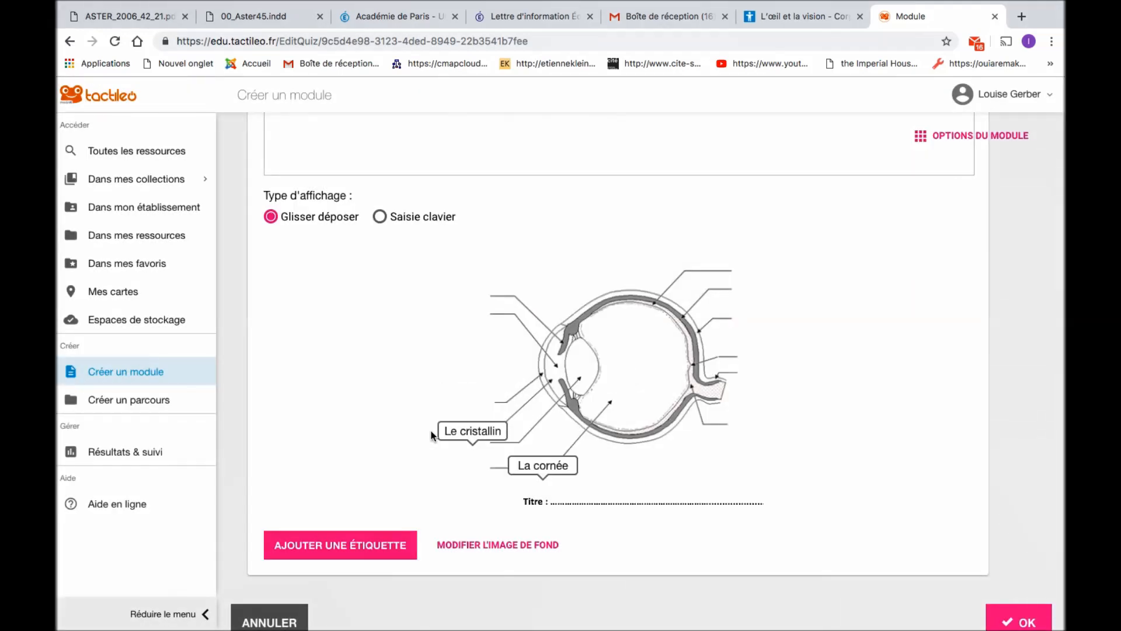
left_click(358, 550)
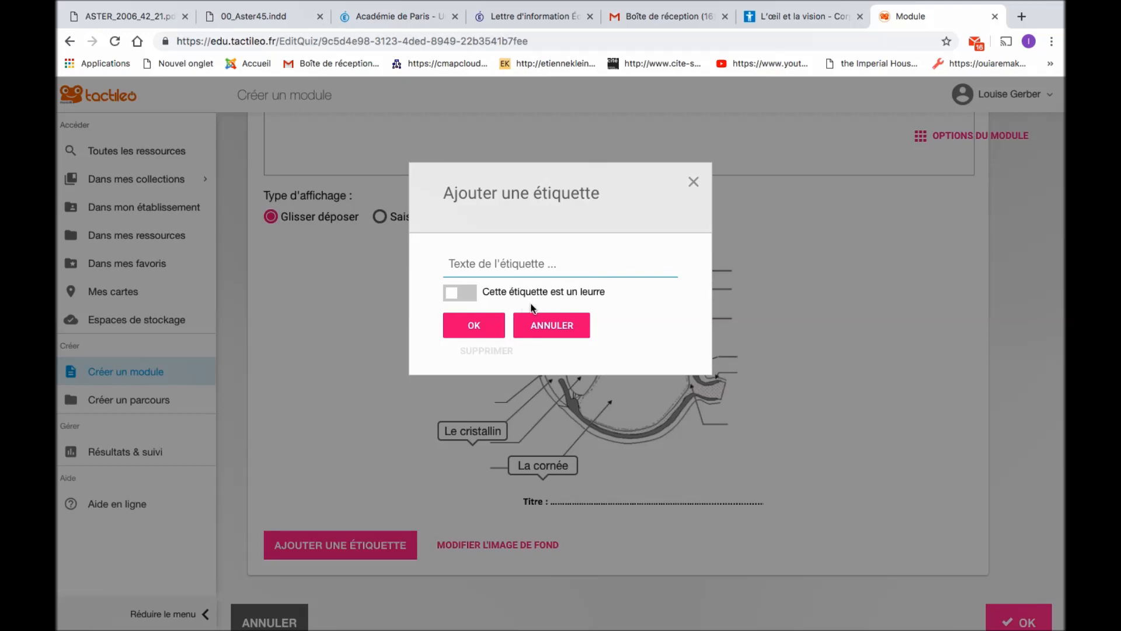
left_click(460, 293)
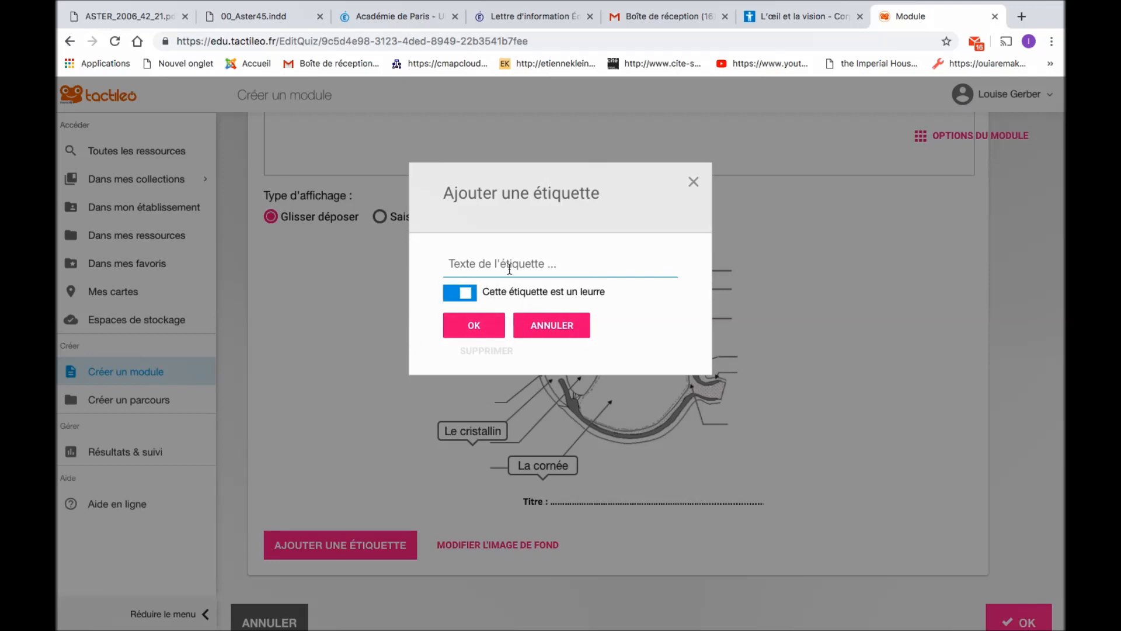
left_click(459, 295)
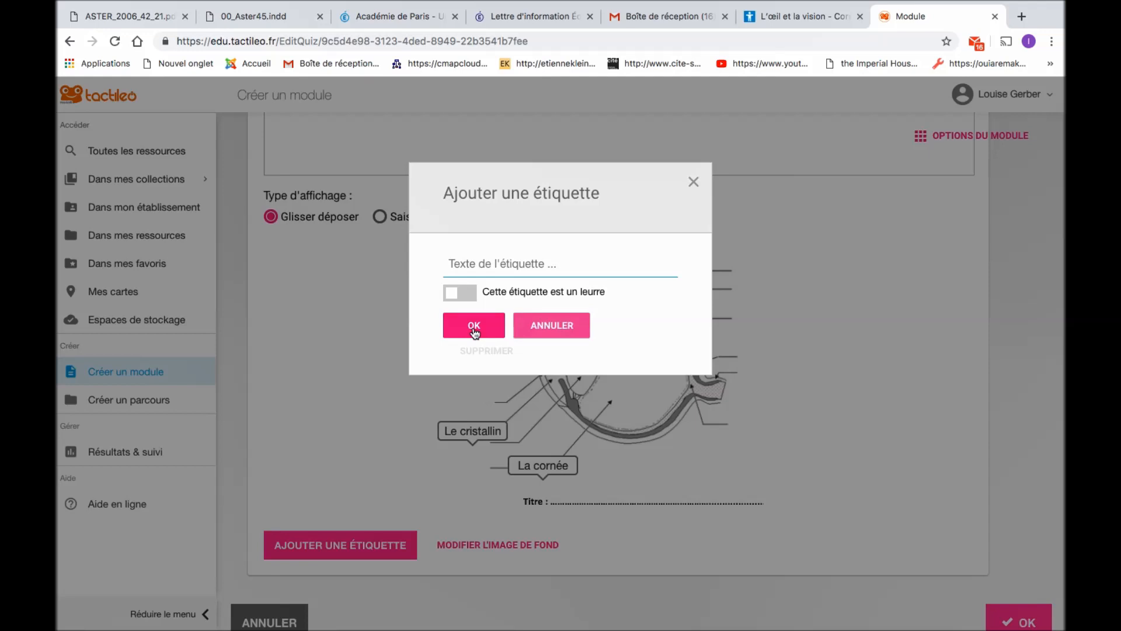
left_click(563, 328)
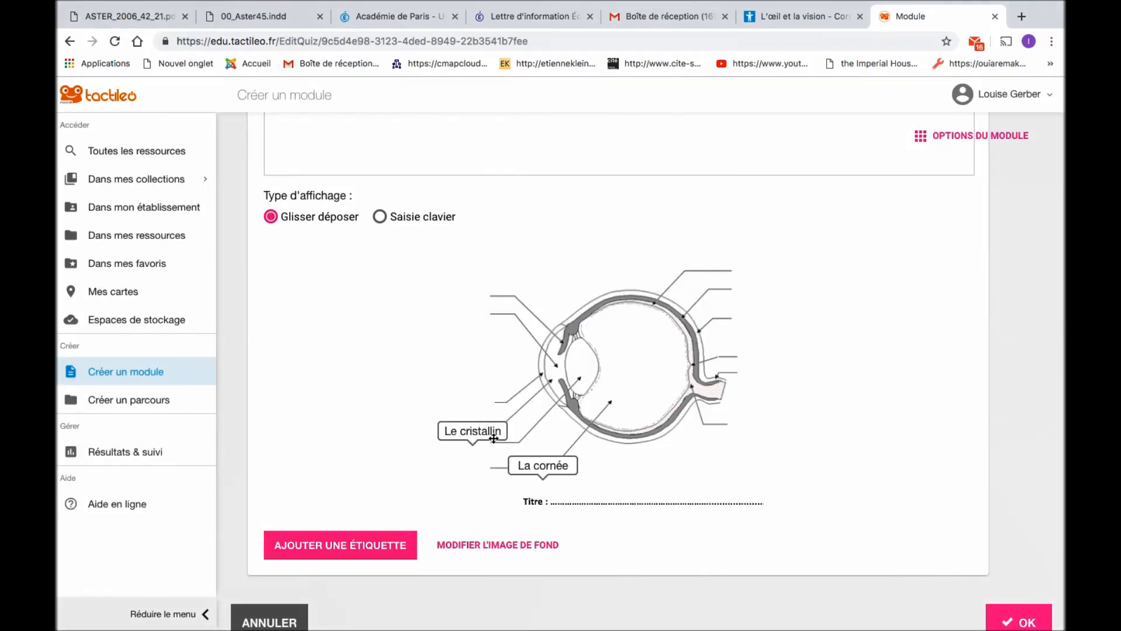
- Move the "La cornée" label to the cornea's leader line above "Le cristallin", and save the element and the module
left_click_drag(547, 457, 433, 390)
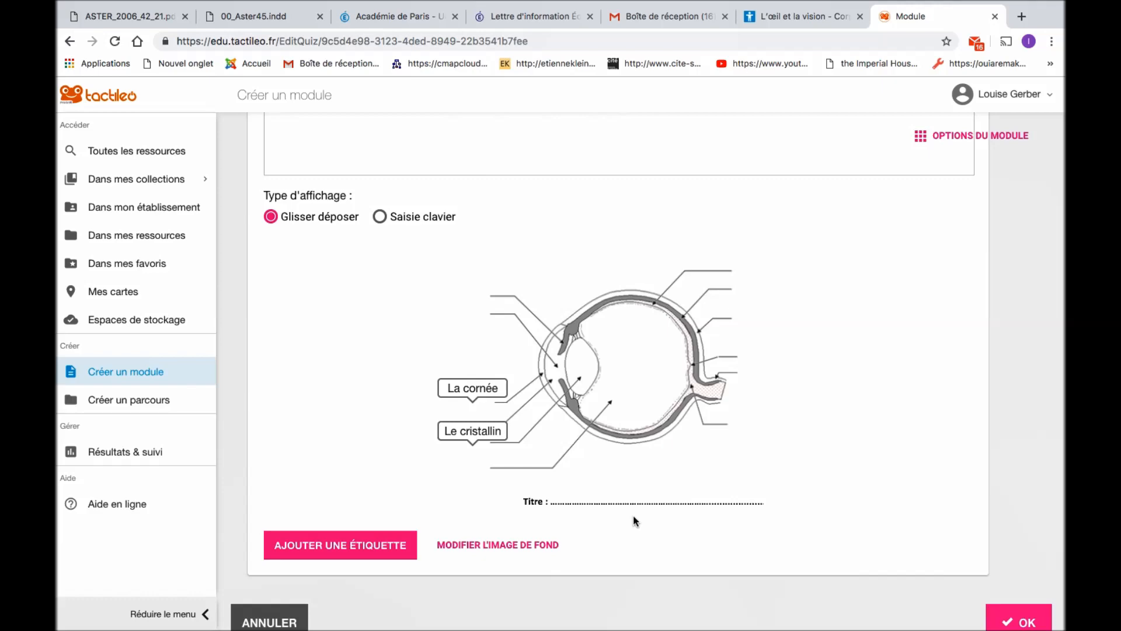
scroll(633, 516, "up", 3)
scroll(634, 517, "down", 4)
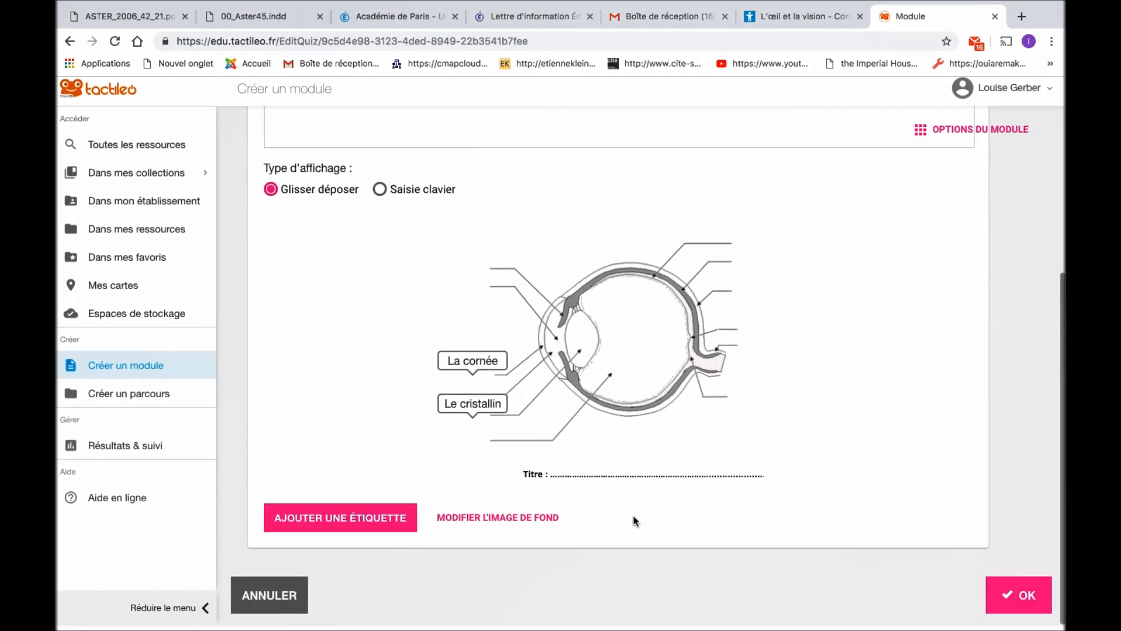
left_click(1025, 602)
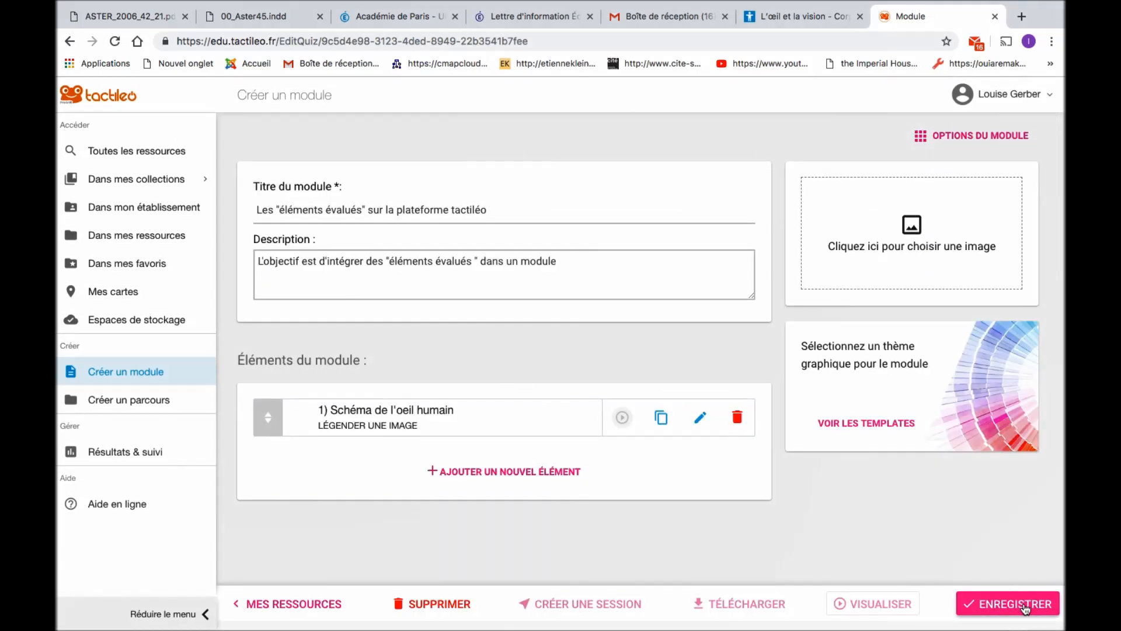
left_click(1033, 607)
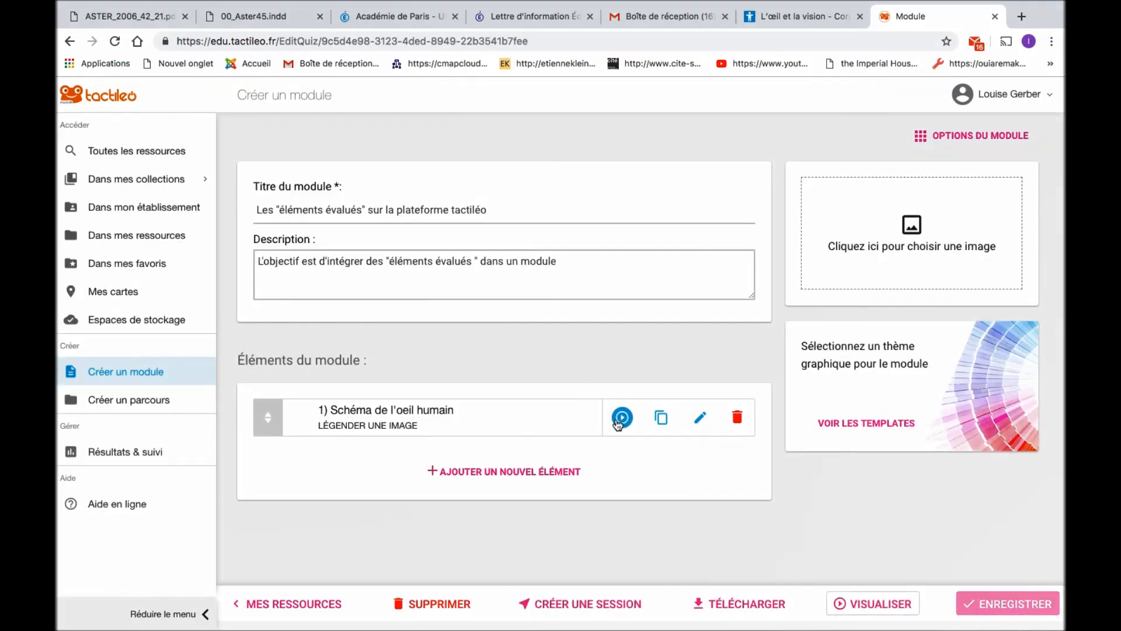
- Preview the eye diagram element, place both labels in their matching slots, validate the answer and finish the module
left_click(623, 418)
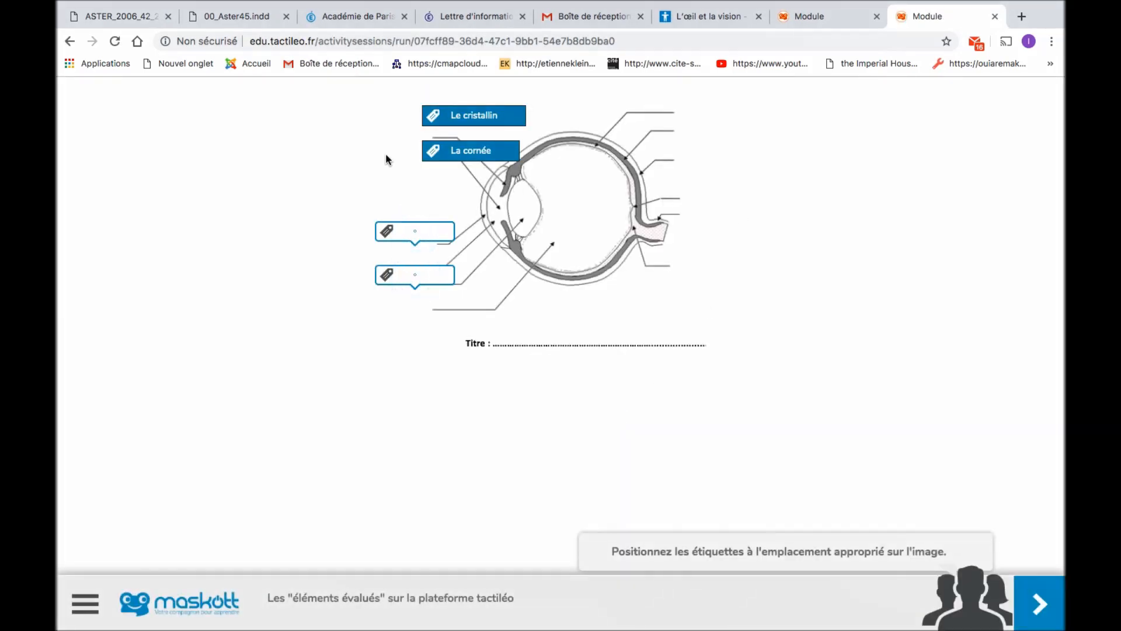
left_click_drag(486, 124, 426, 281)
left_click_drag(463, 156, 400, 232)
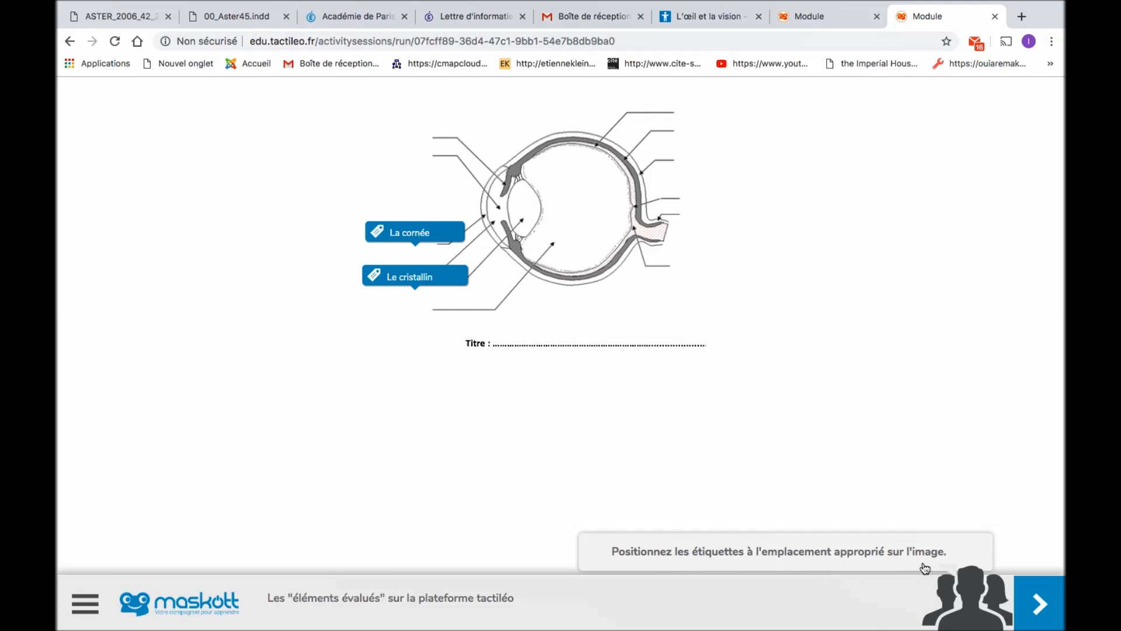
left_click(1035, 603)
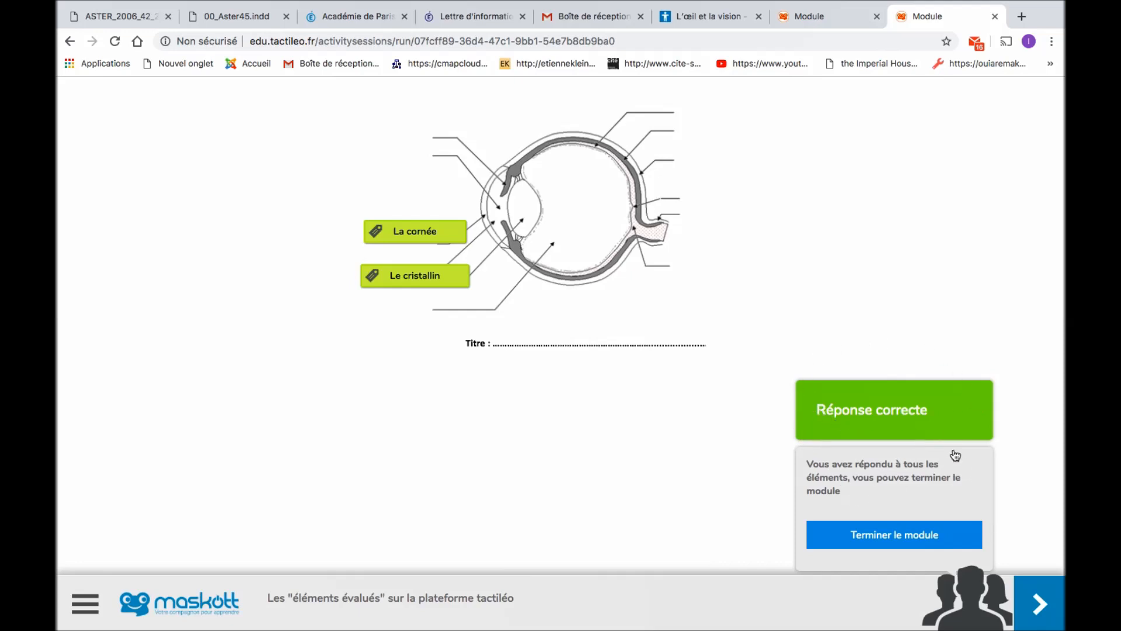
left_click(876, 531)
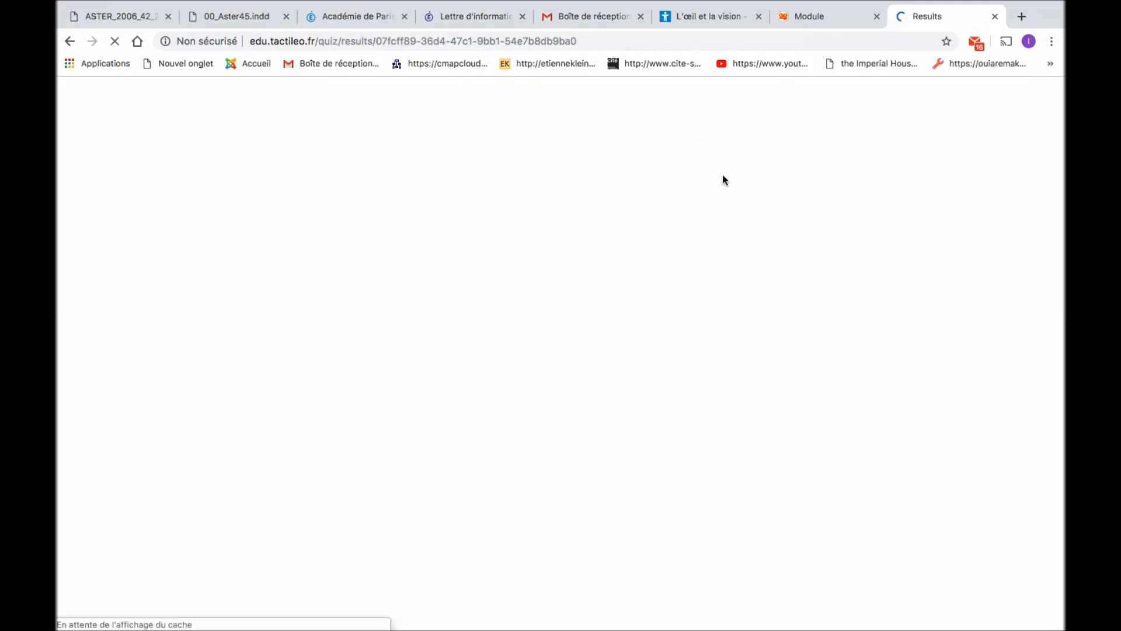
left_click(769, 293)
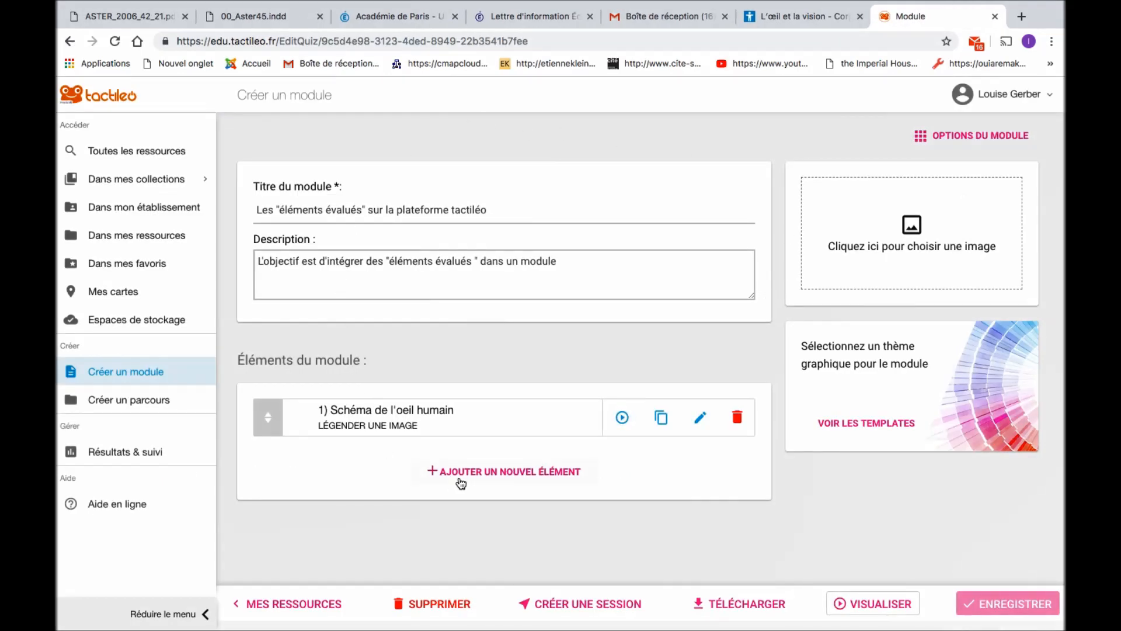
- Add a multiple-choice question element titled "Les bâtonnets" and set its instruction to display in a window
left_click(550, 473)
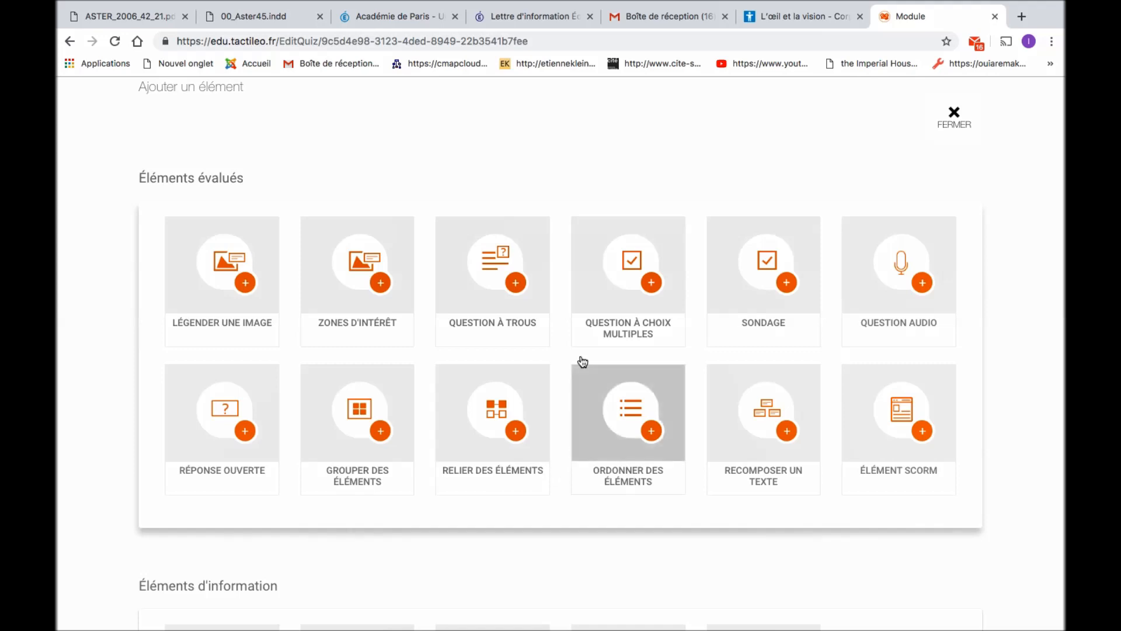
left_click(616, 295)
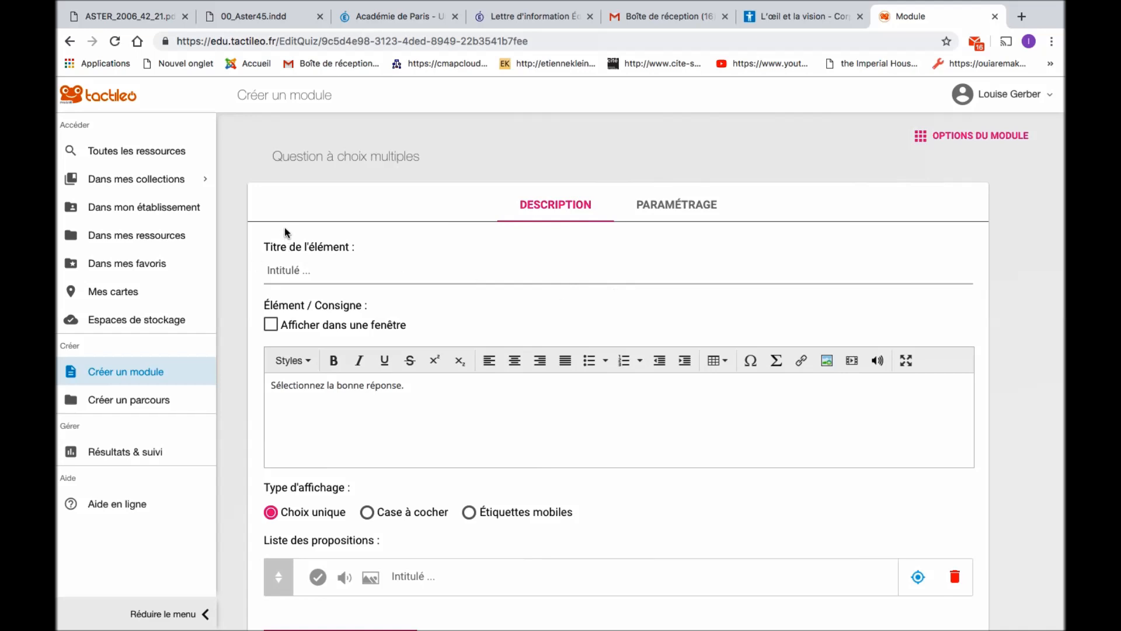
left_click(291, 269)
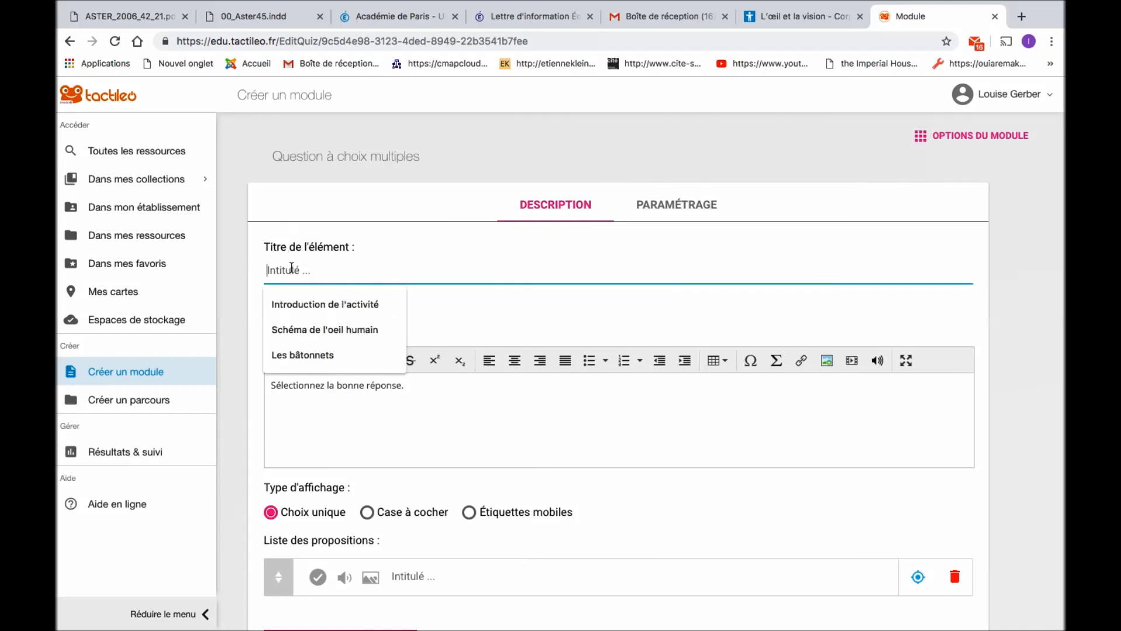
left_click(322, 354)
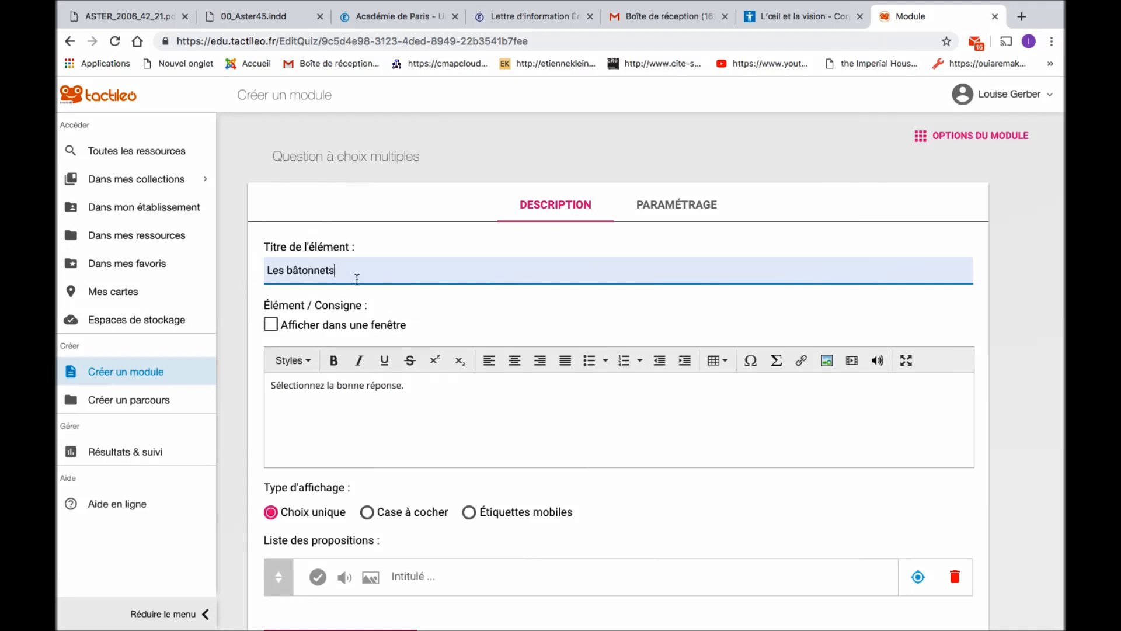
left_click(270, 324)
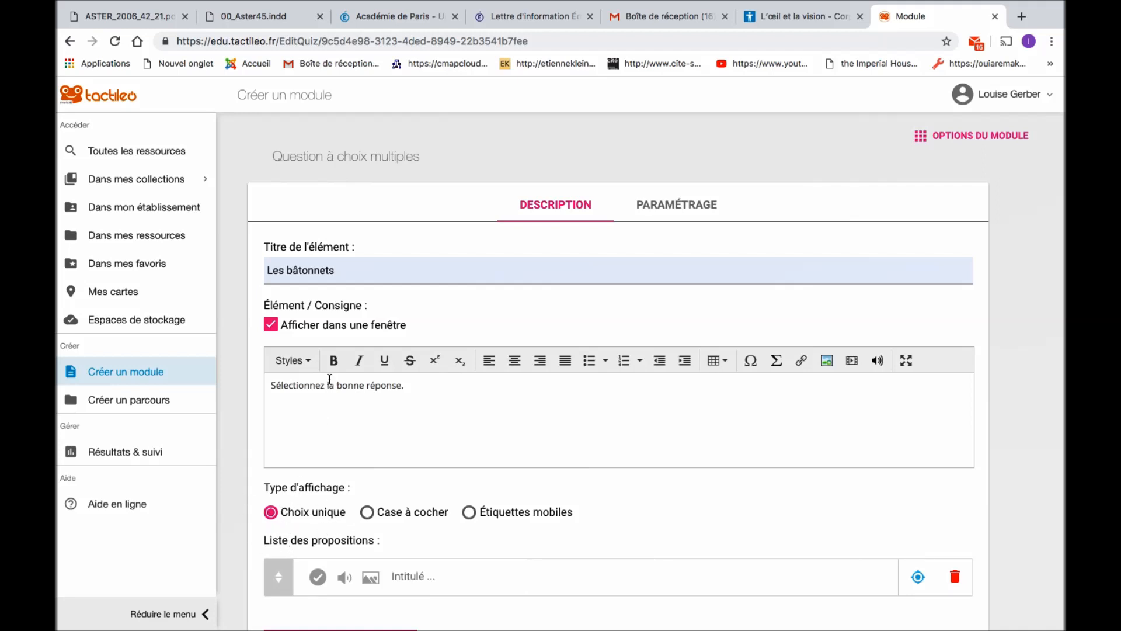
- Replace the default instruction with "Les bâtonnets sont des photorécepteurs :", copied from the Word document "Déroulé video B2"
scroll(418, 415, "down", 3)
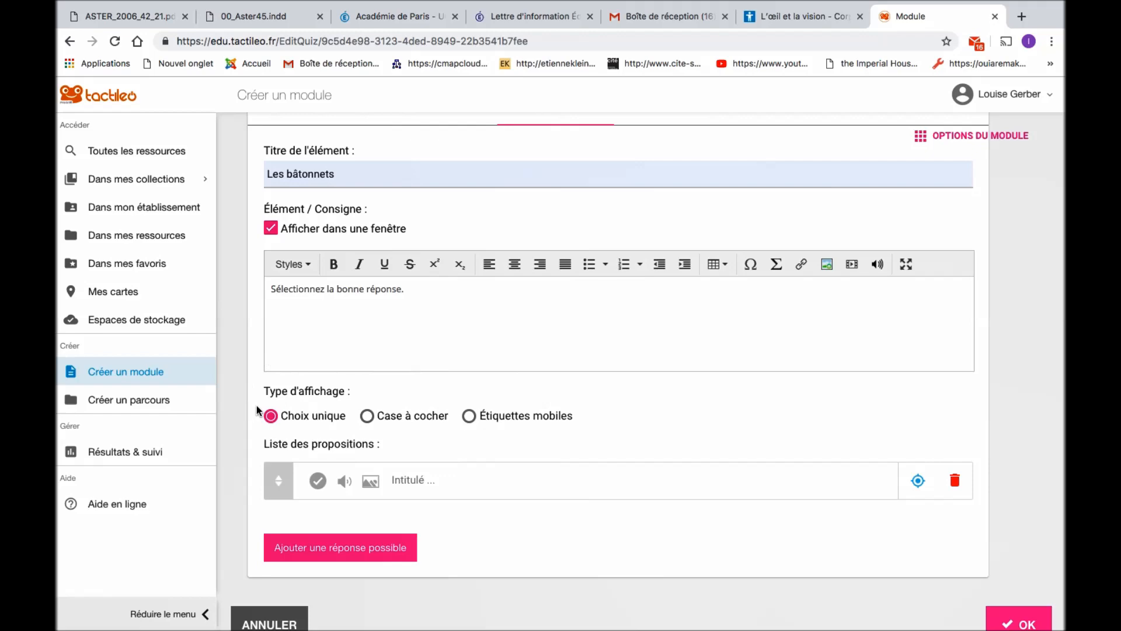
mouse_move(108, 2)
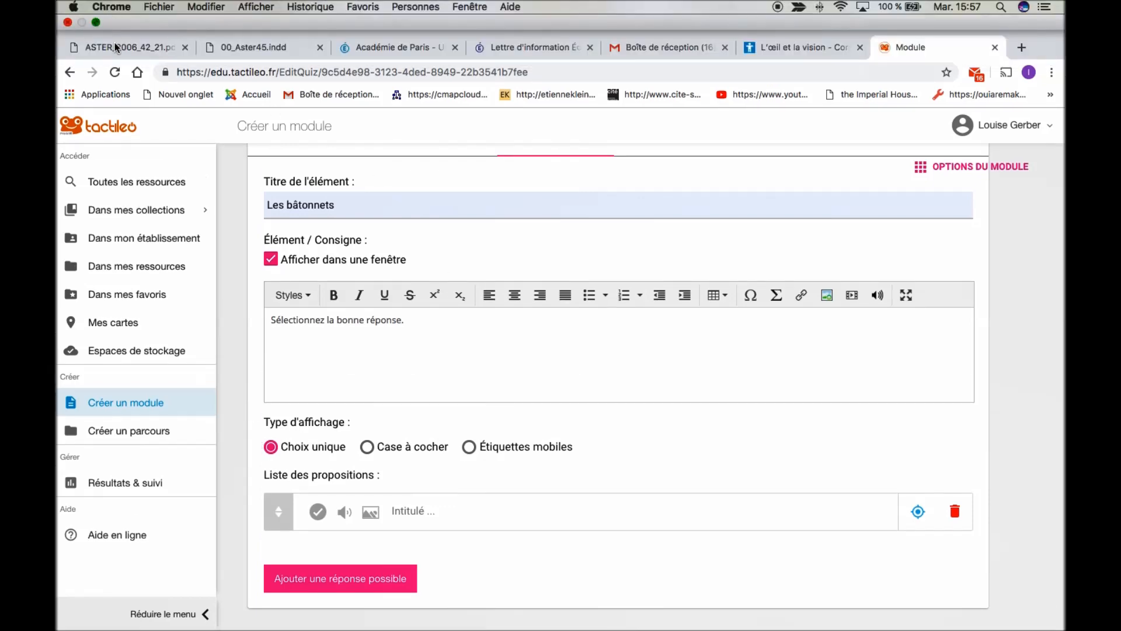
left_click(95, 22)
left_click(1037, 313)
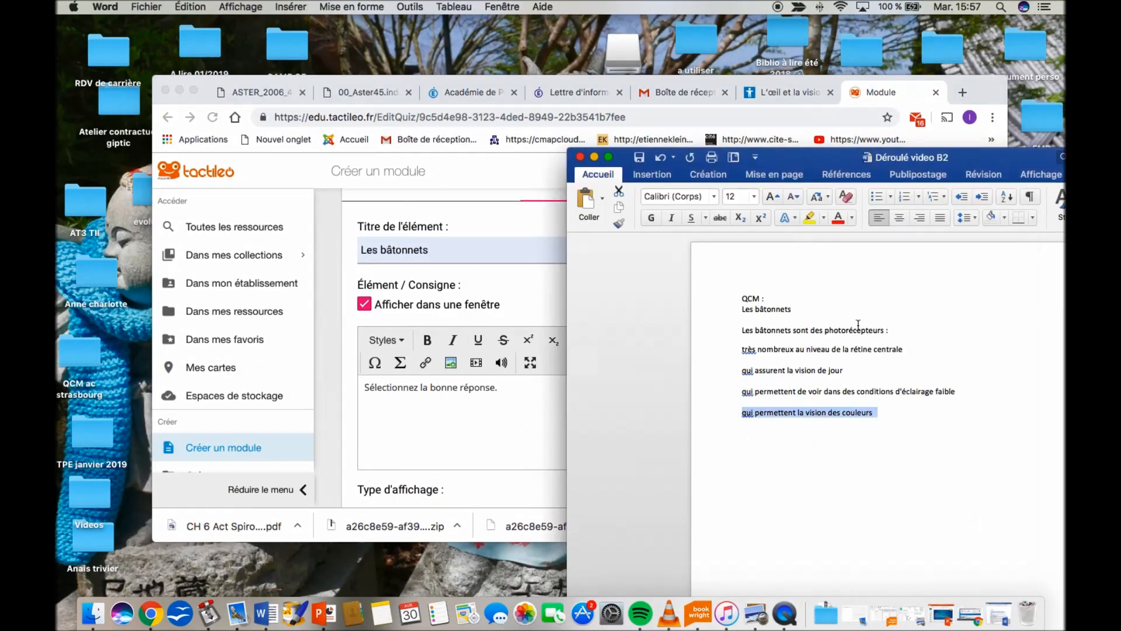
left_click_drag(894, 331, 722, 334)
key("super+c")
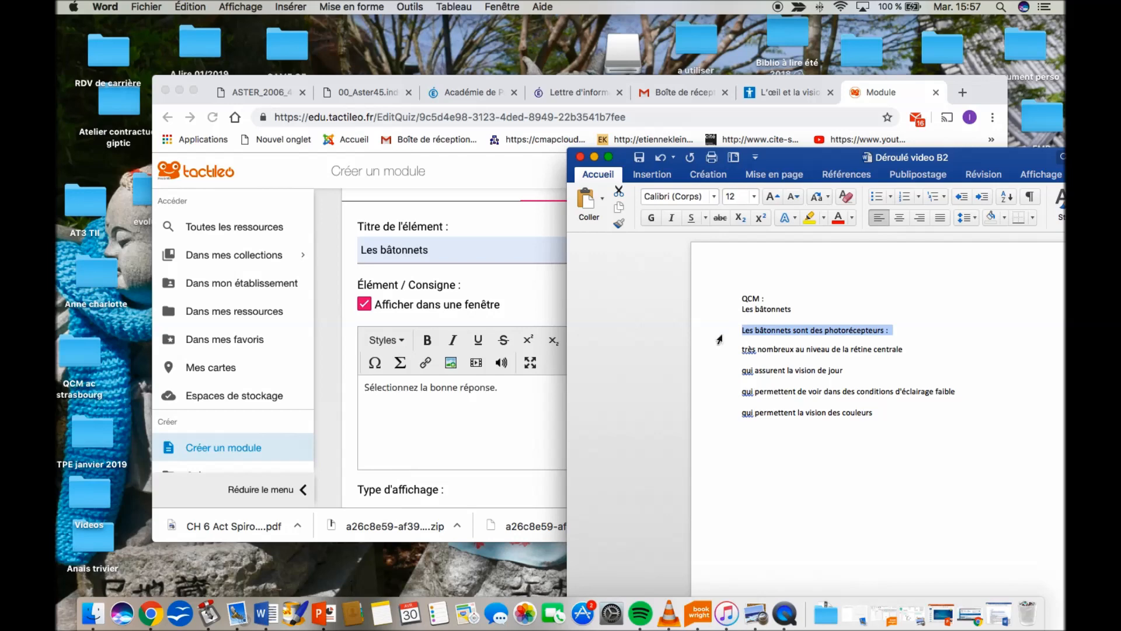
left_click(484, 409)
left_click_drag(499, 388, 397, 388)
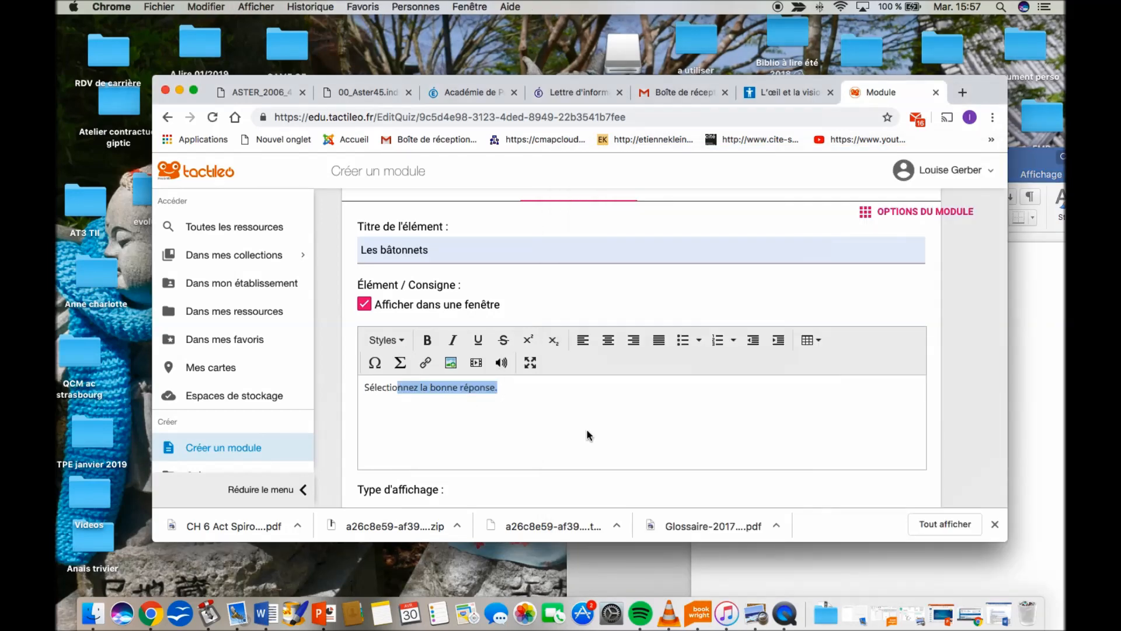
key("BackSpace")
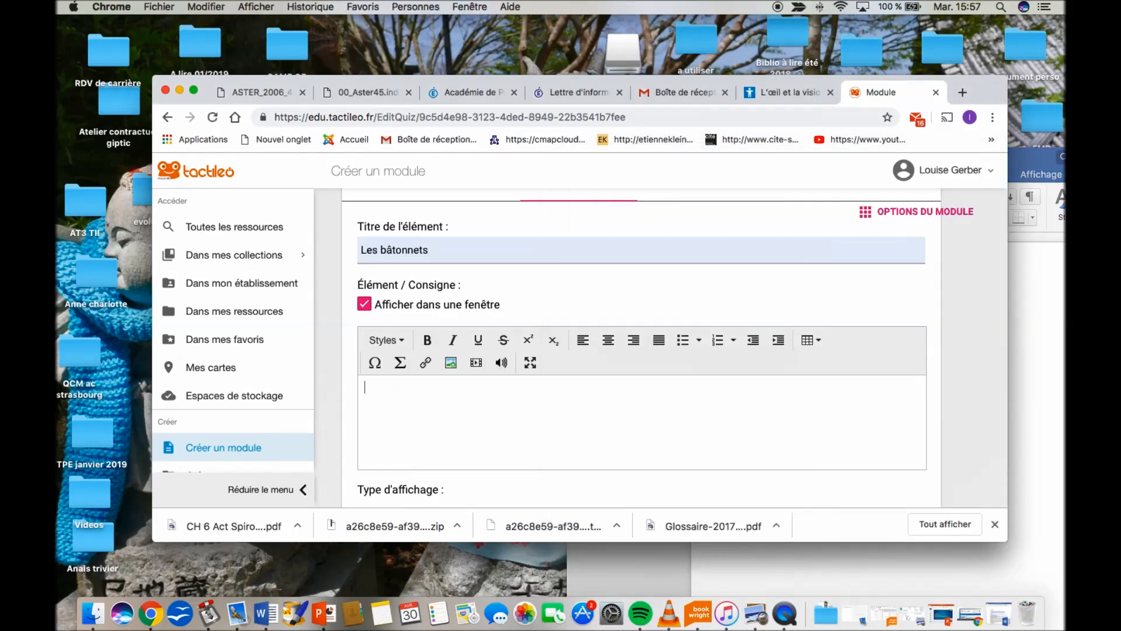
key("super+v")
- Copy "très nombreux au niveau de la rétine centrale" from the Word document into the question's first answer option
scroll(783, 408, "down", 3)
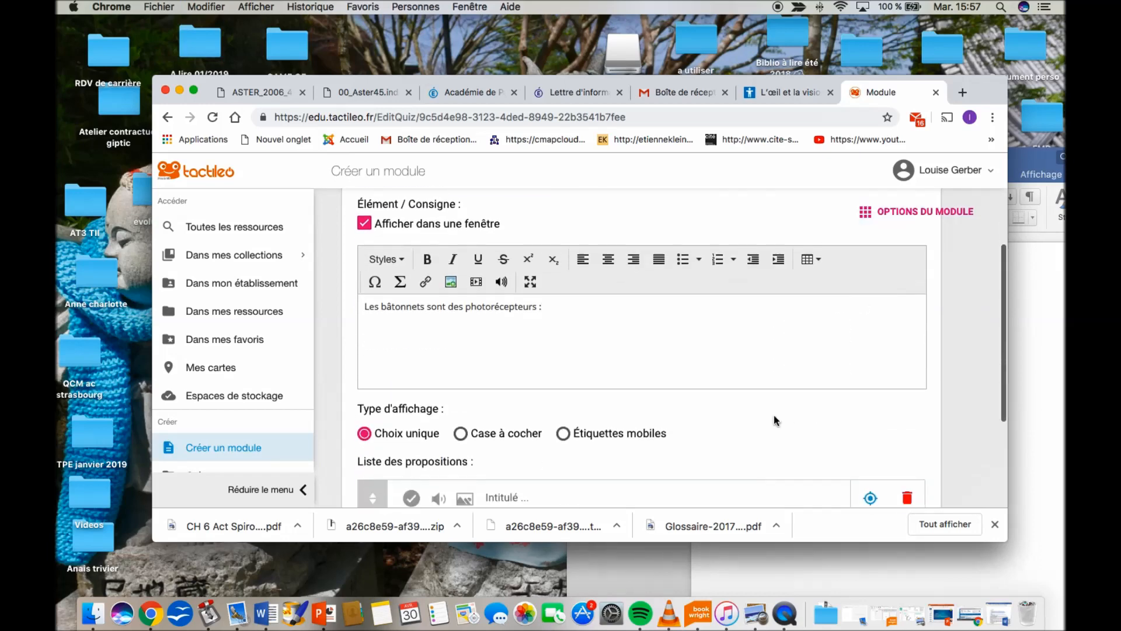
left_click(1037, 412)
left_click(721, 352)
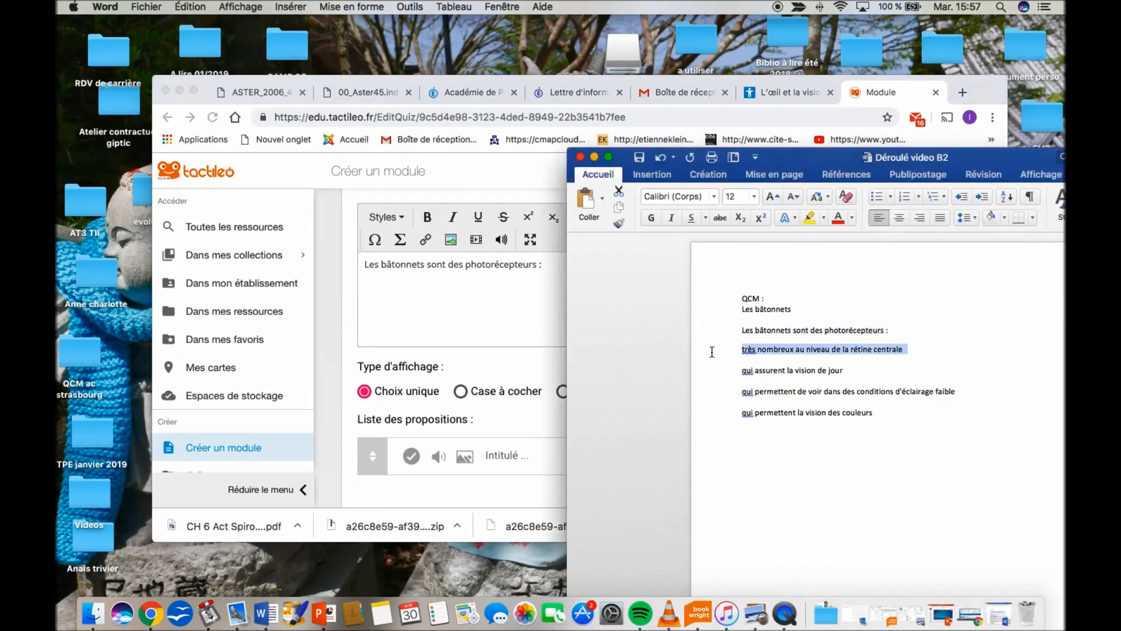
key("super+c")
left_click(500, 467)
key("super+v")
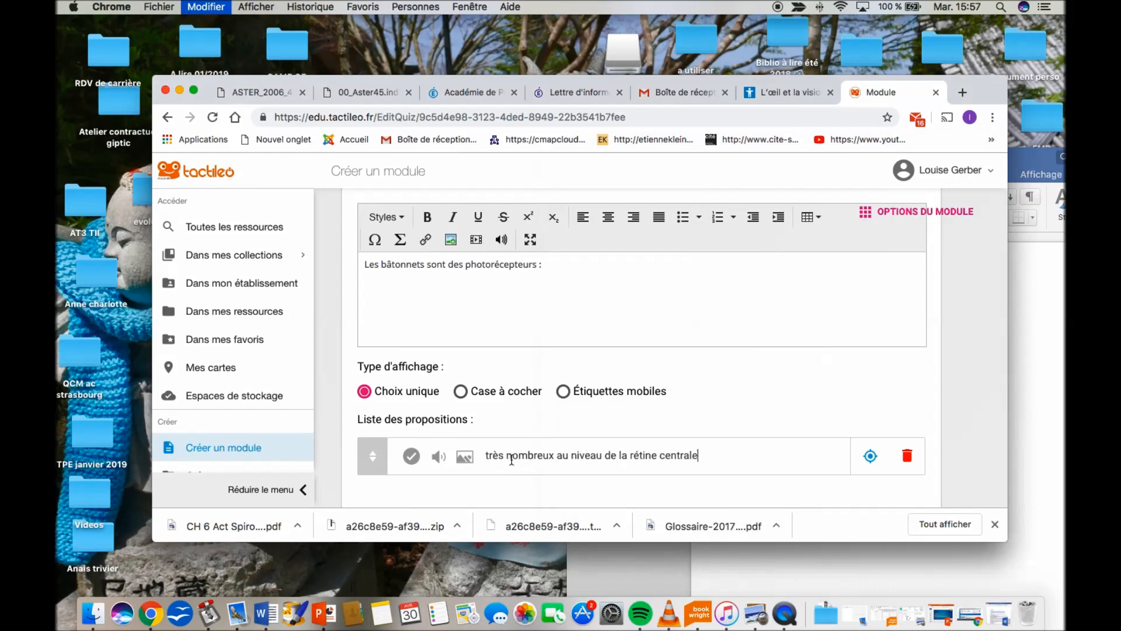
- Add three more empty answer options to the question's list of propositions
scroll(467, 438, "down", 2)
left_click(416, 400)
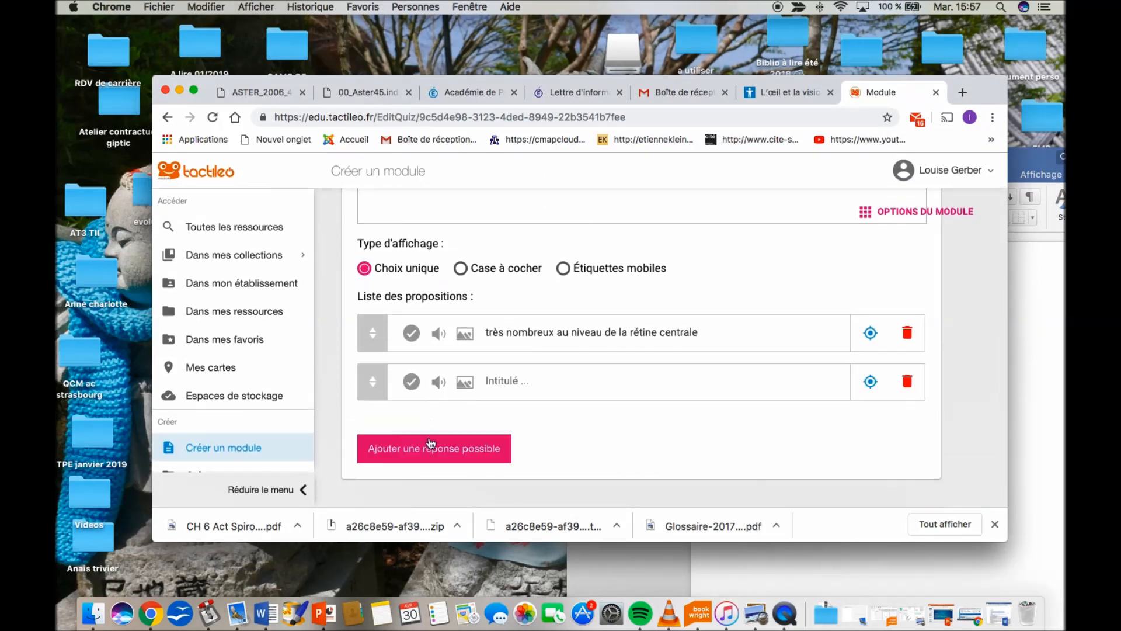
left_click(422, 450)
scroll(439, 454, "down", 1)
left_click(453, 465)
- Copy "qui assurent la vision de jour" from the Word document into the second answer option
left_click(1048, 332)
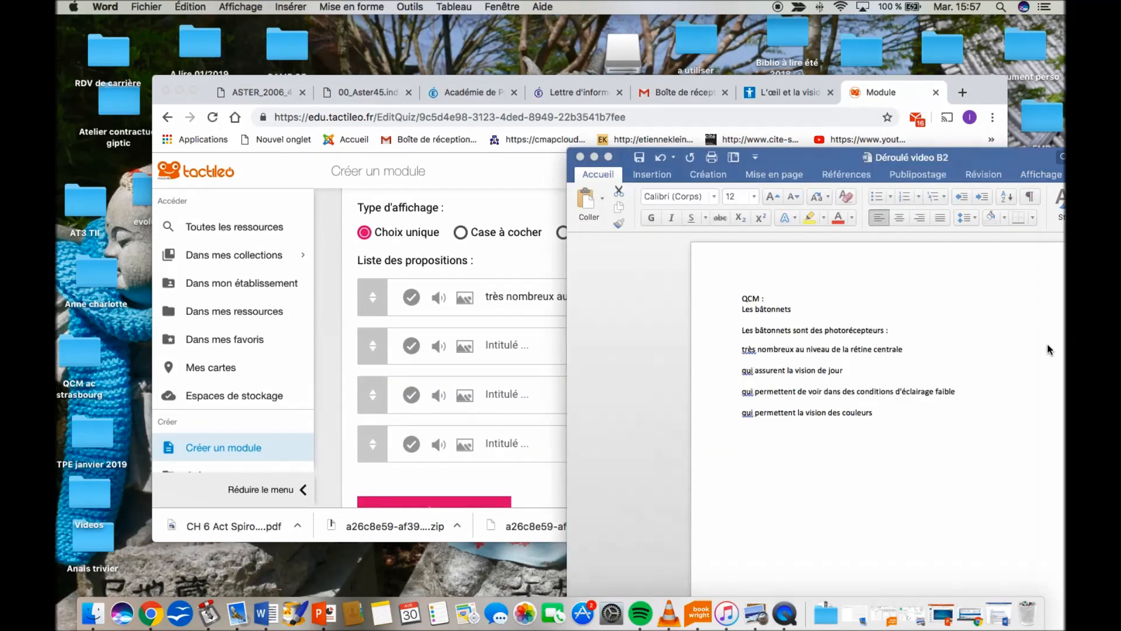
left_click_drag(905, 374, 736, 372)
key("super+c")
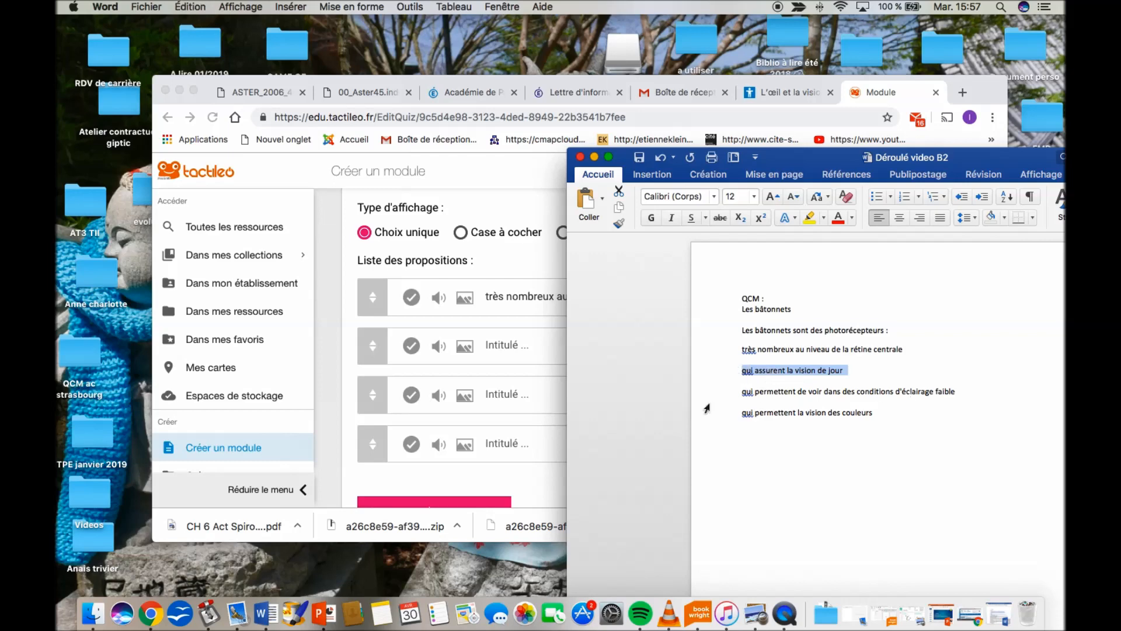
left_click(532, 348)
key("super+v")
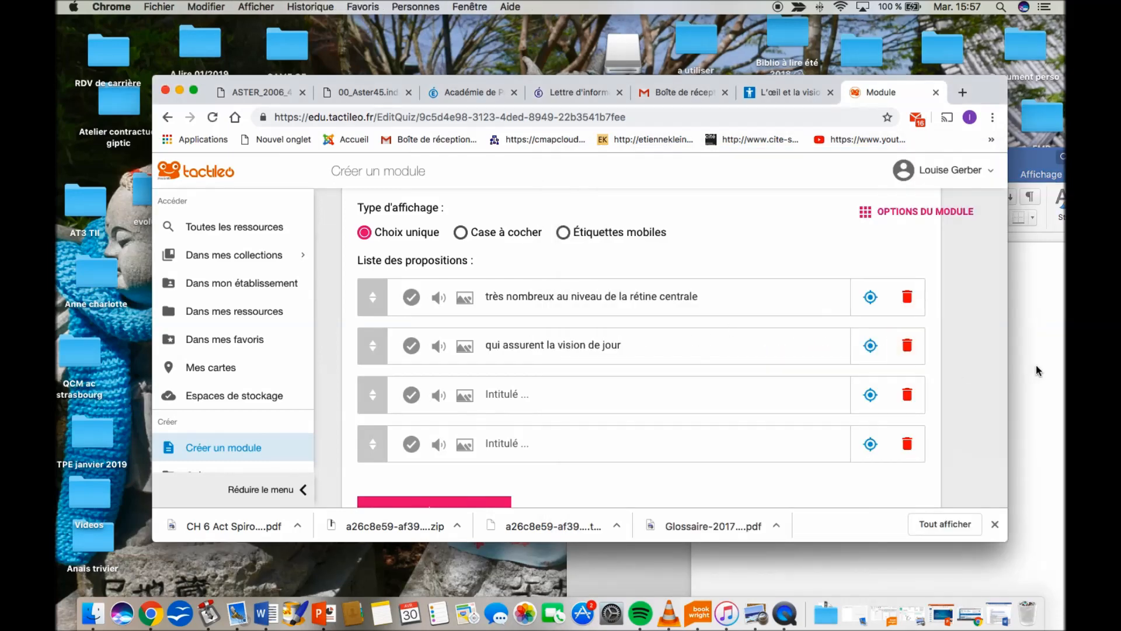
- Copy "qui permettent de voir dans des conditions d'éclairage faible" from the Word document into the third answer option
left_click(959, 392)
left_click_drag(959, 392, 665, 389)
key("super+c")
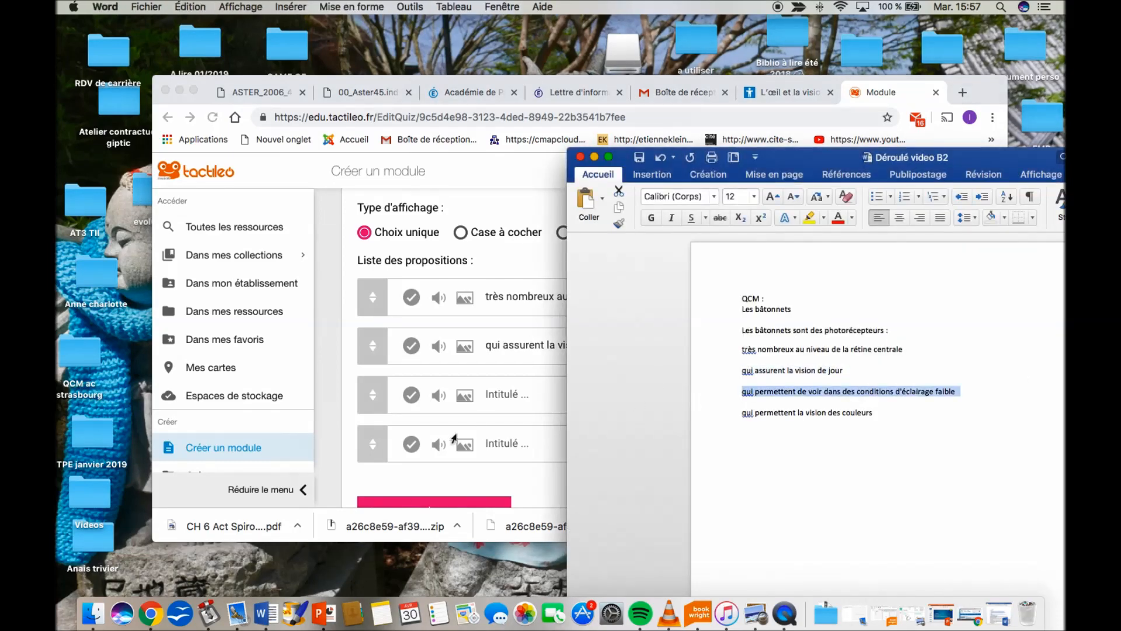
left_click(505, 394)
key("super+v")
- Copy "qui permettent la vision des couleurs" from the Word document into the fourth answer option
left_click(1050, 422)
left_click_drag(909, 420, 672, 414)
key("super+c")
left_click(502, 438)
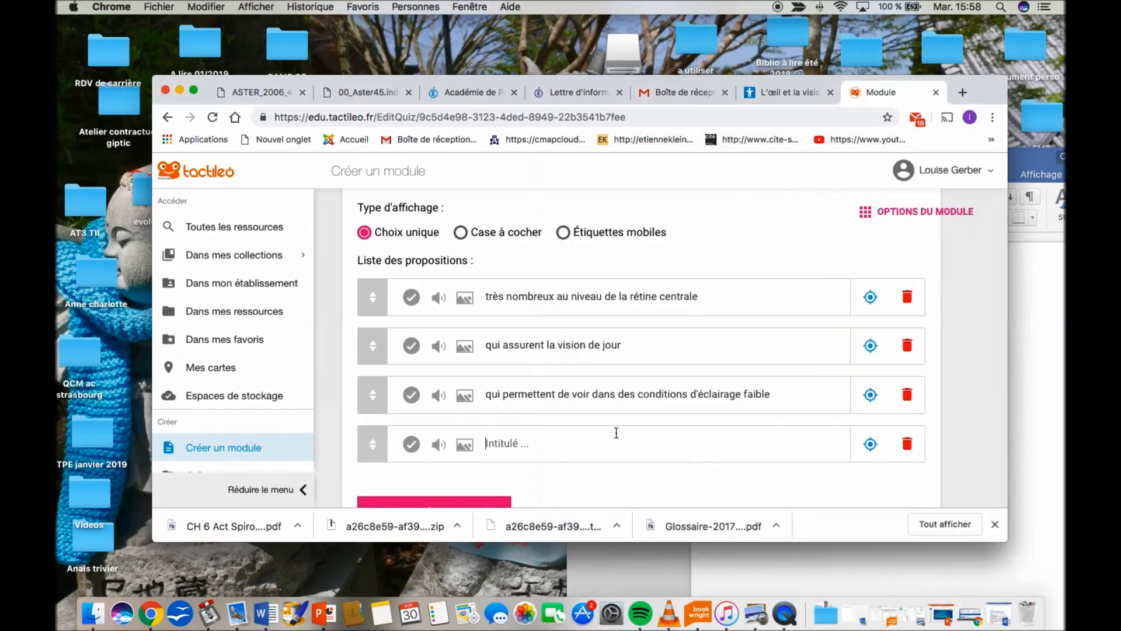
key("super+v")
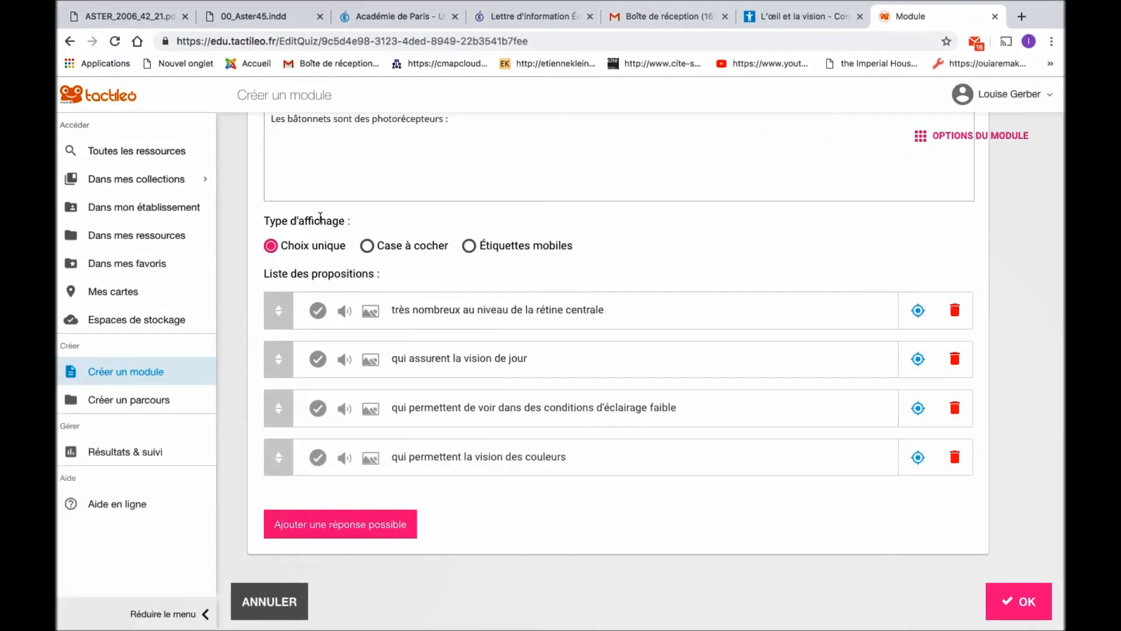
- Mark "qui permettent de voir dans des conditions d'éclairage faible" as the correct answer, and save the element and the module
left_click(323, 410)
scroll(479, 429, "up", 3)
scroll(488, 438, "down", 3)
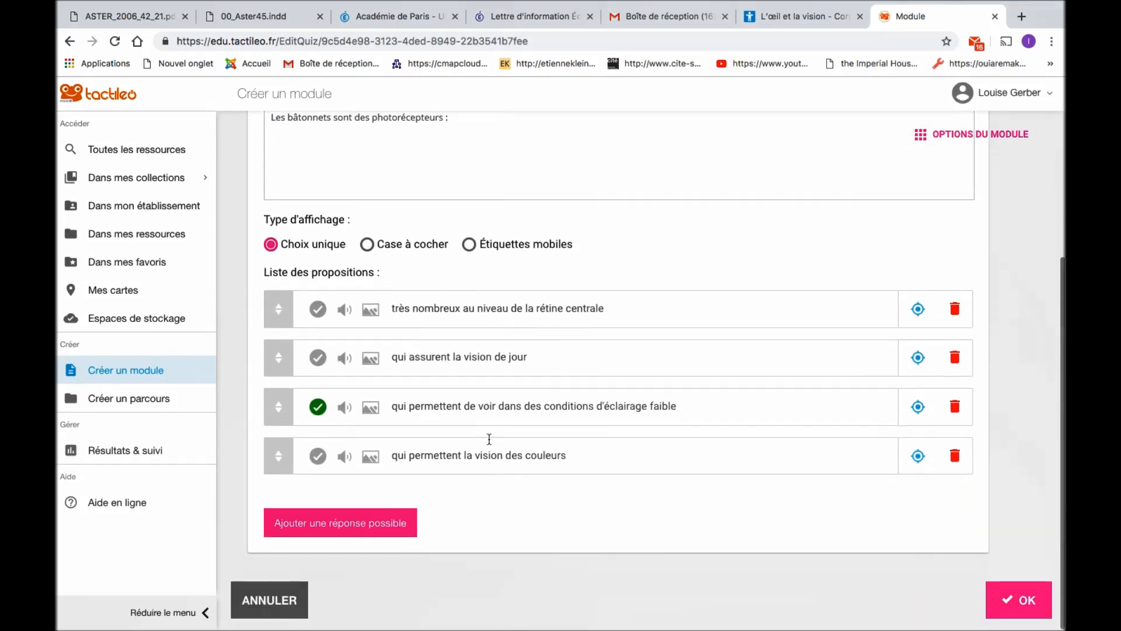
left_click(1031, 603)
left_click(1020, 622)
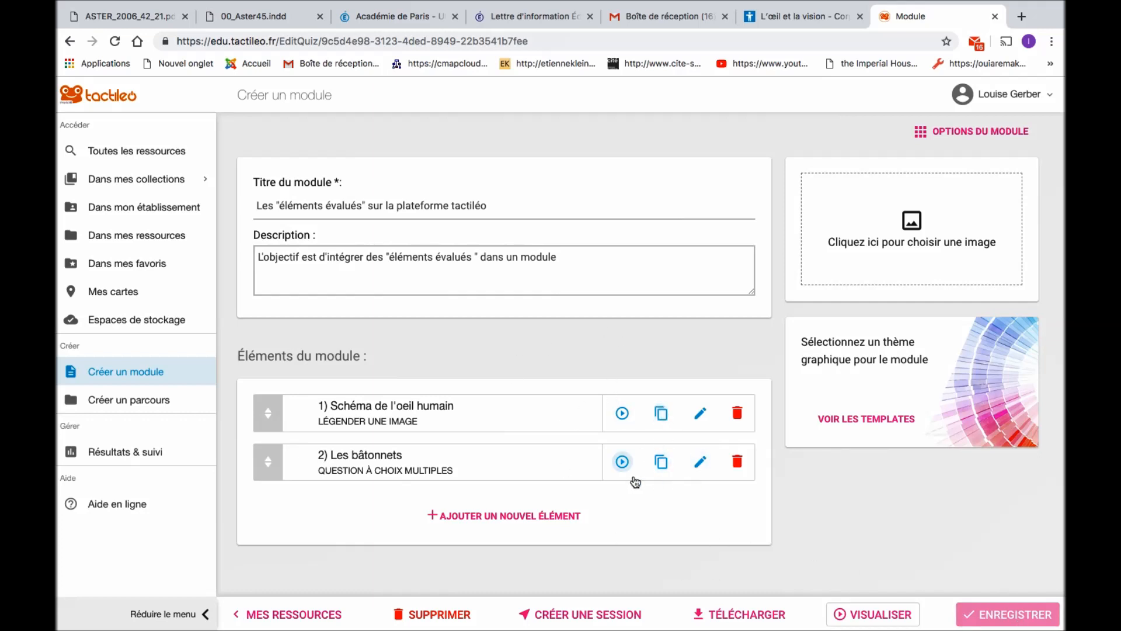
- Preview the "Les bâtonnets" question, answer with the low-light vision option, finish the module and close its results
left_click(621, 464)
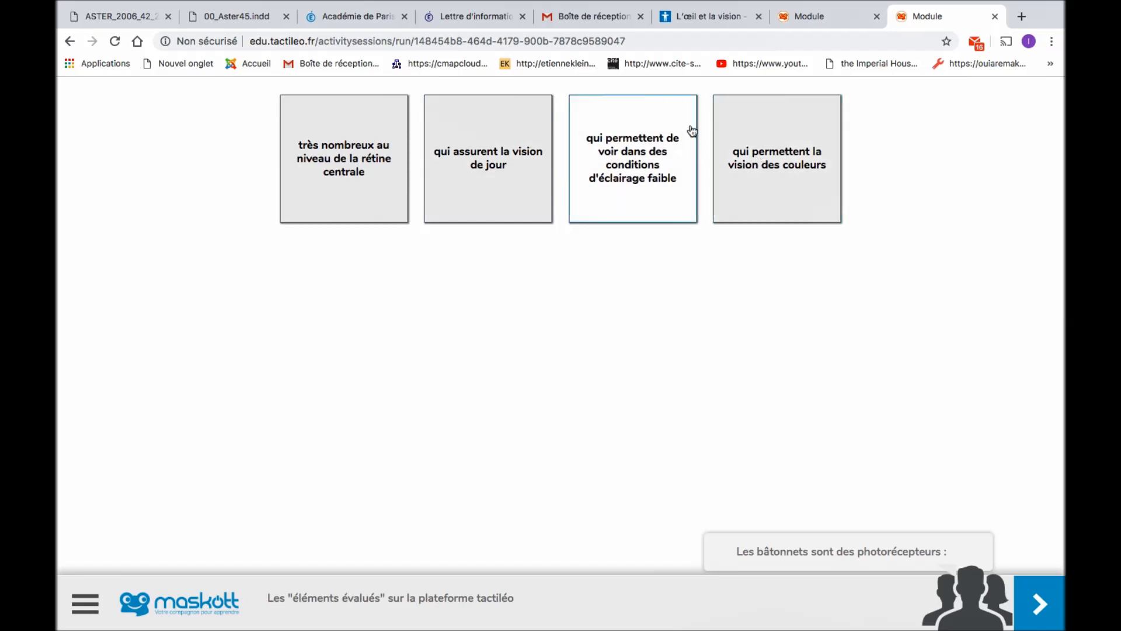
left_click(602, 154)
left_click(1048, 603)
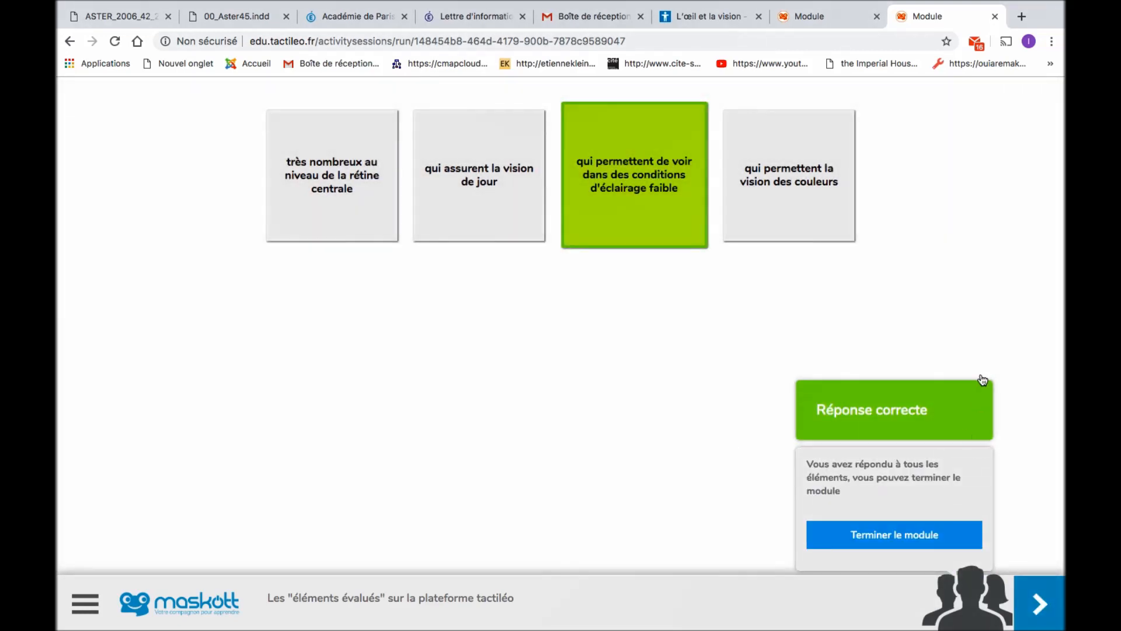
left_click(918, 543)
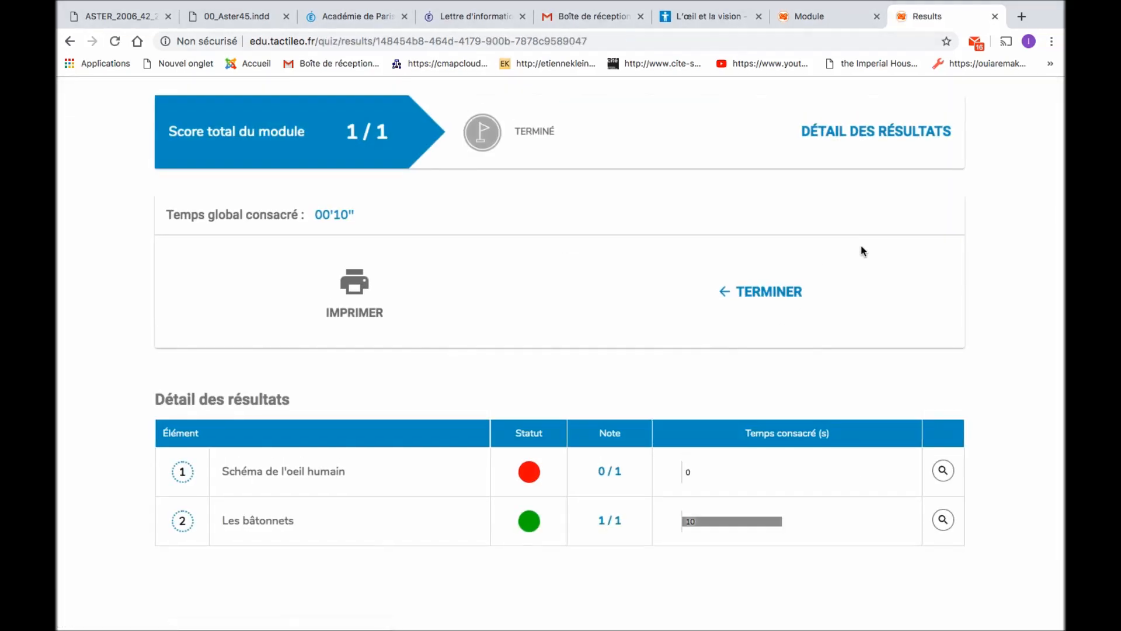
scroll(777, 293, "down", 1)
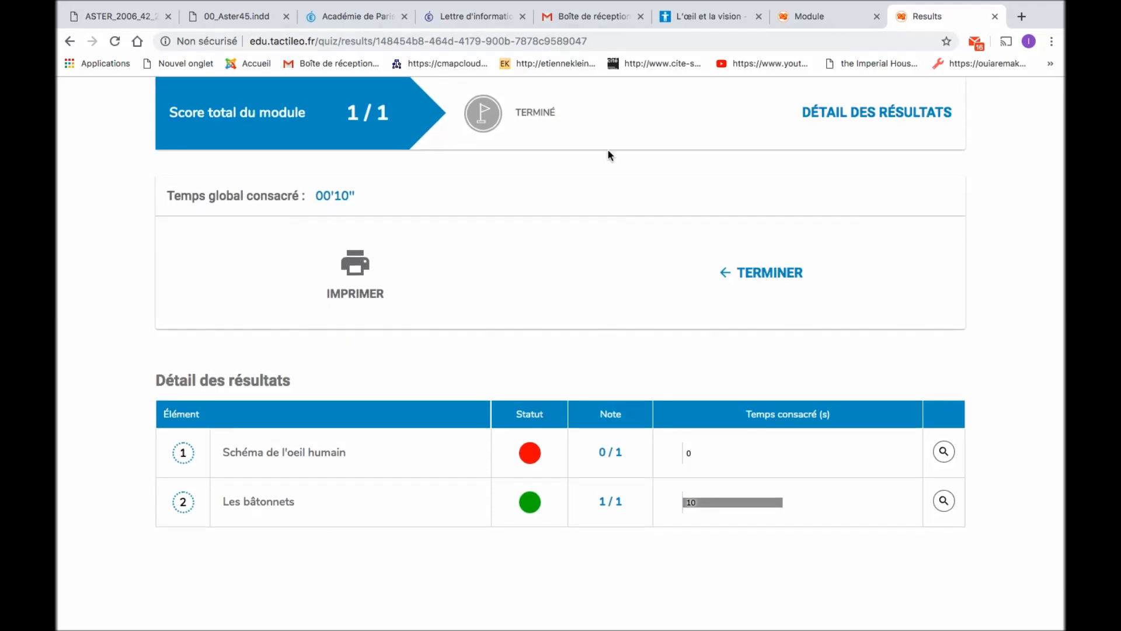
left_click(804, 279)
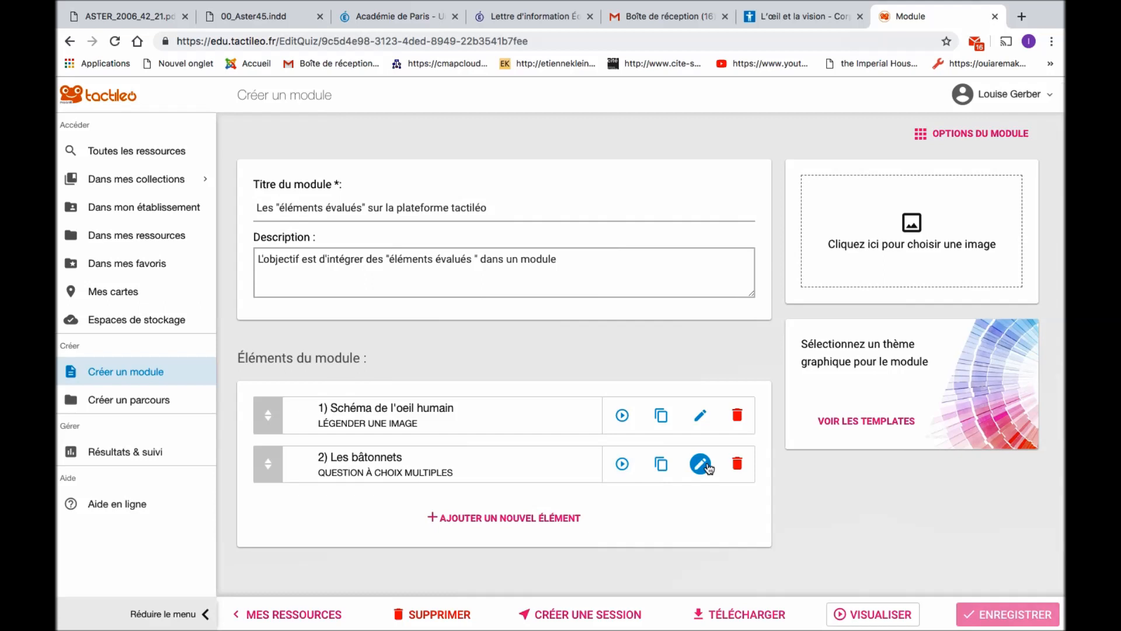
- Open the "Les bâtonnets" question's Paramétrage settings for editing and look over the module options
left_click(701, 465)
scroll(708, 466, "down", 3)
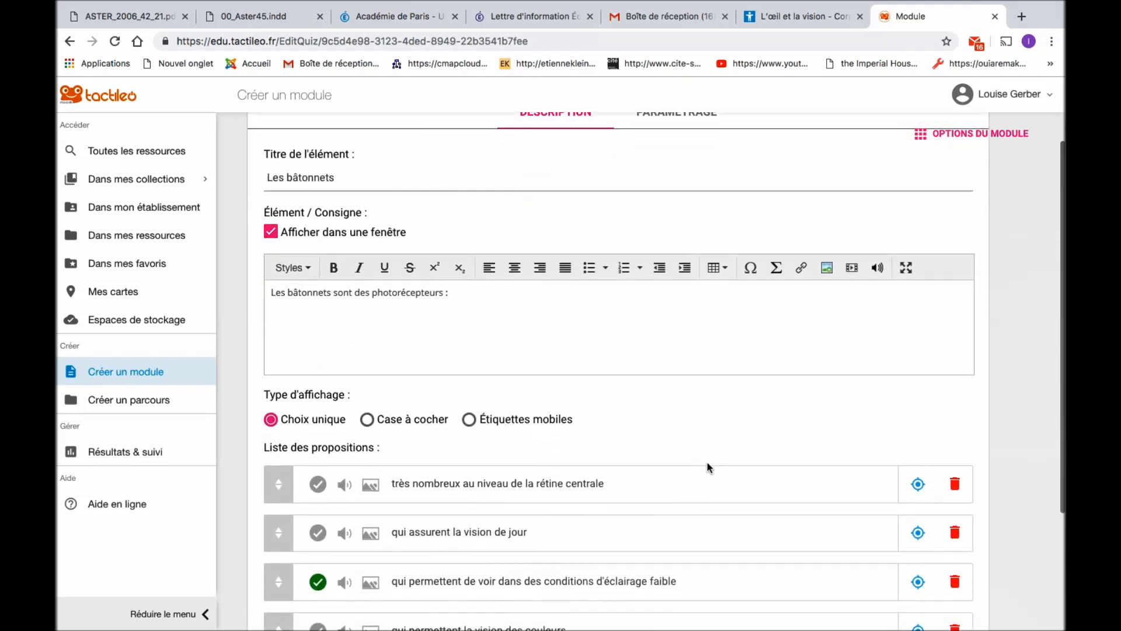
scroll(704, 409, "up", 2)
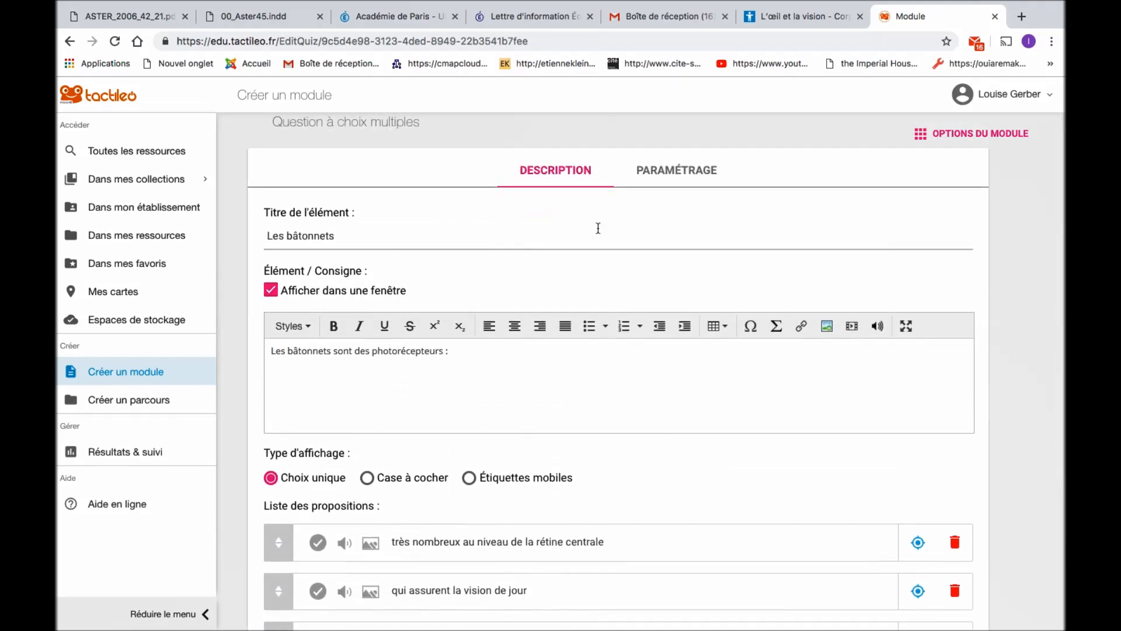
left_click(675, 171)
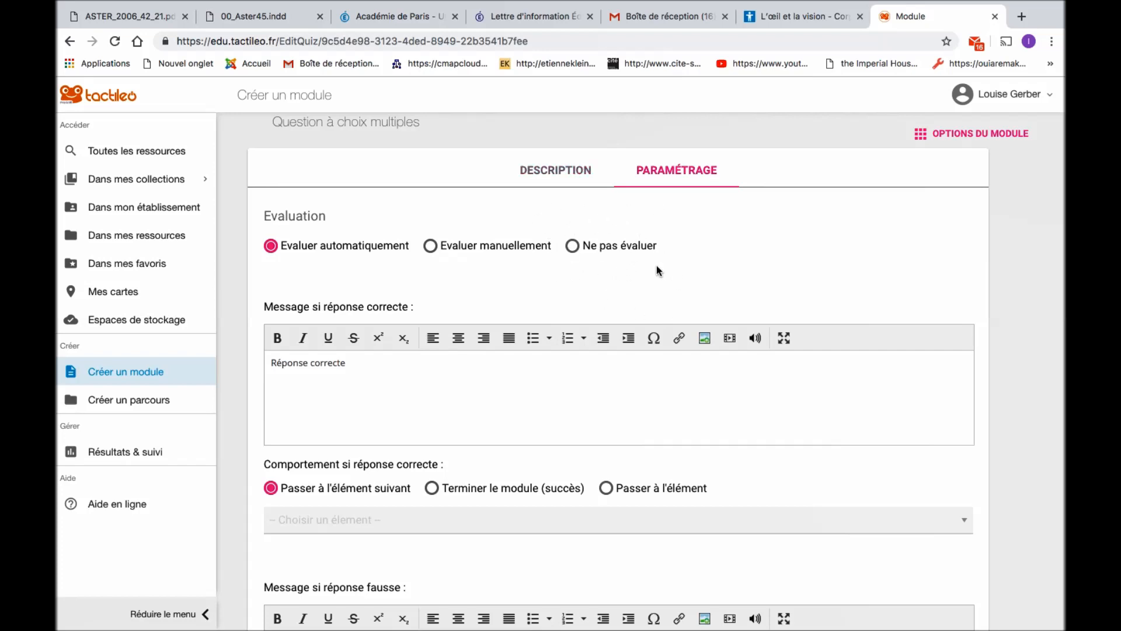
left_click(974, 135)
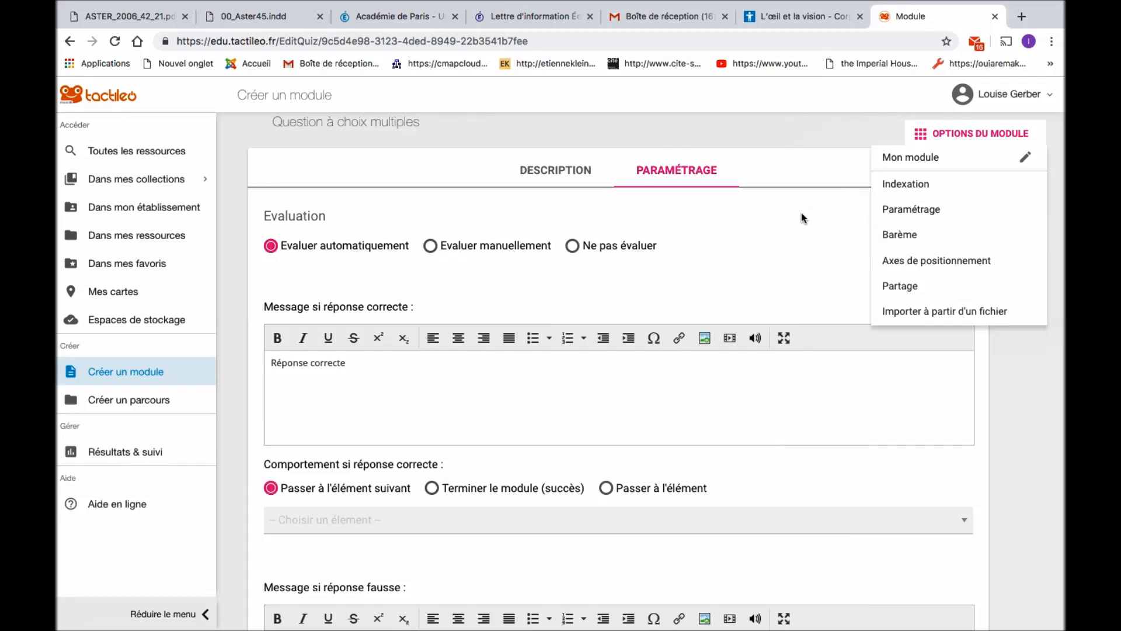
left_click(836, 170)
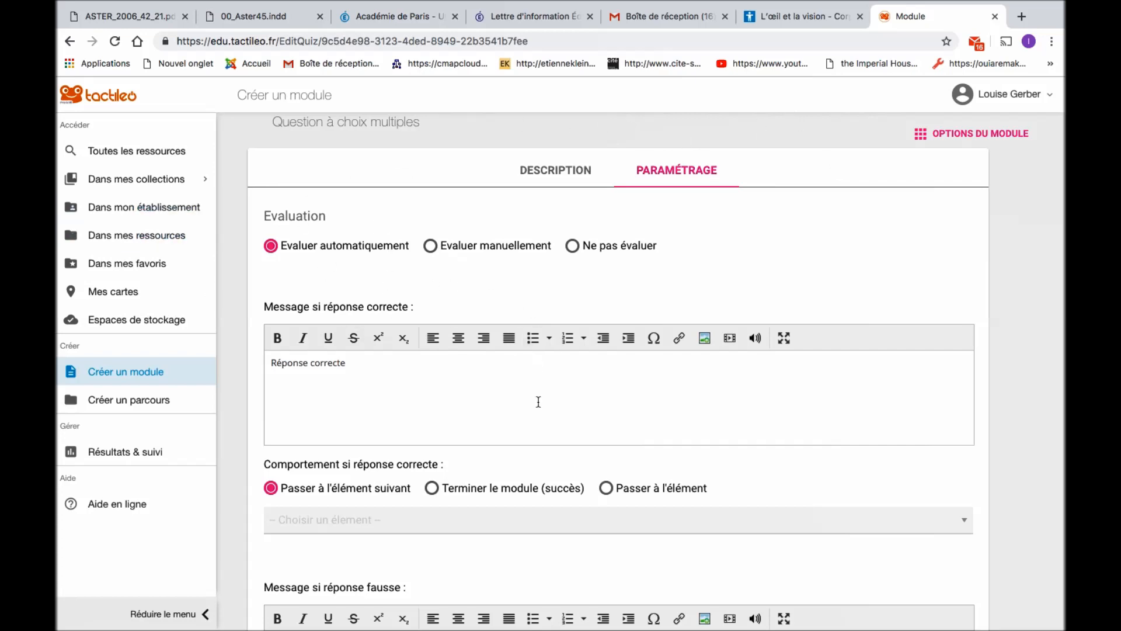
scroll(539, 402, "down", 2)
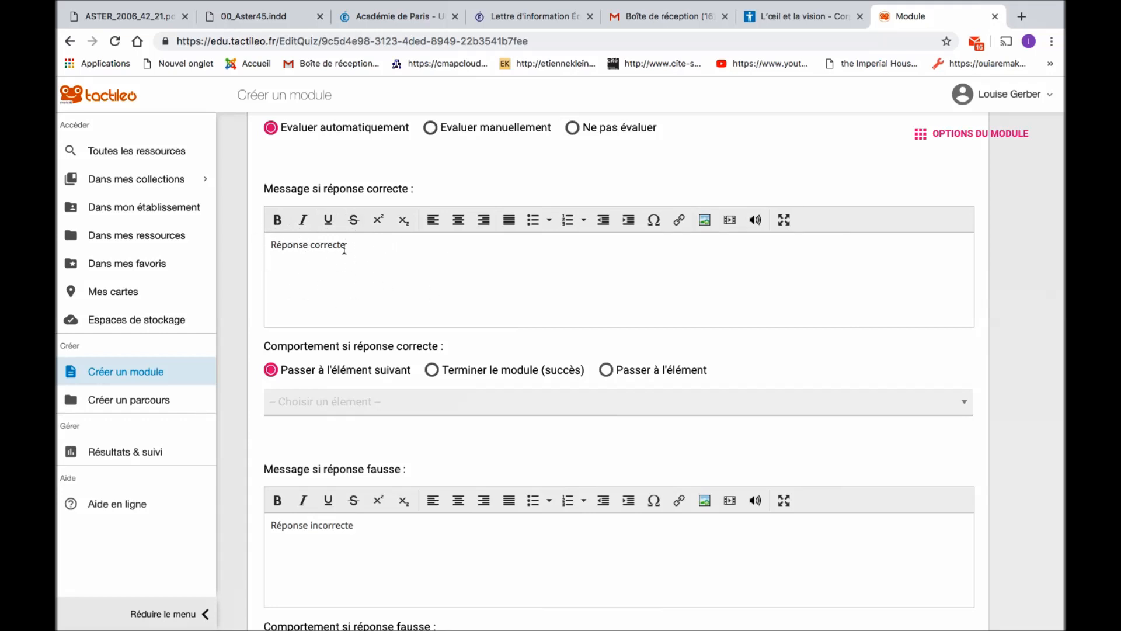
scroll(397, 350, "down", 3)
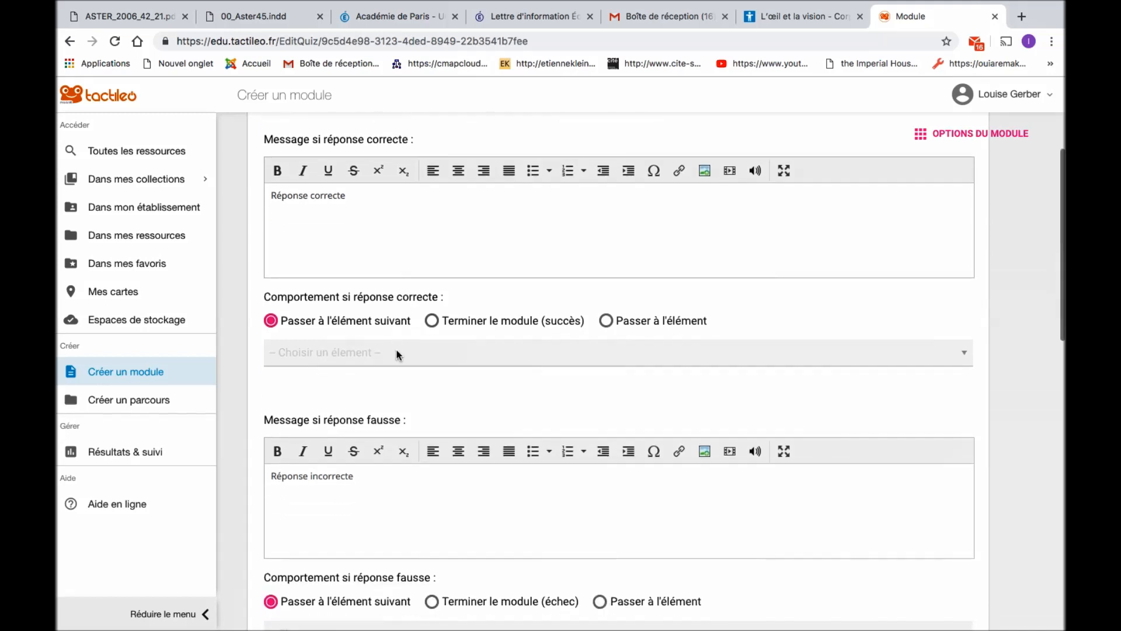
scroll(351, 356, "up", 3)
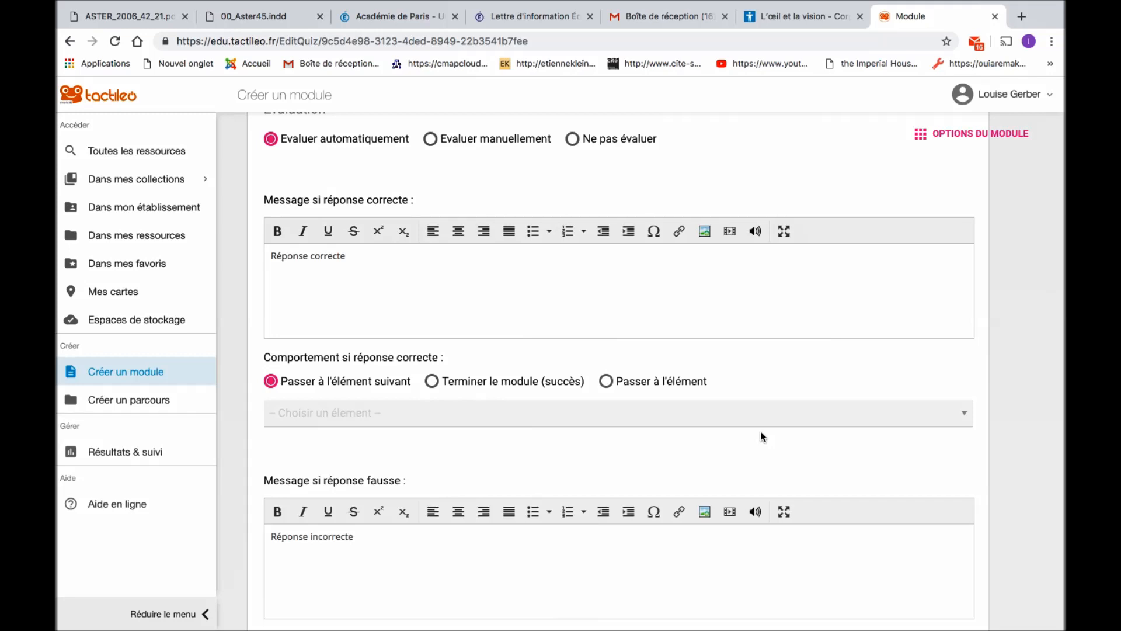
left_click(683, 382)
left_click(732, 413)
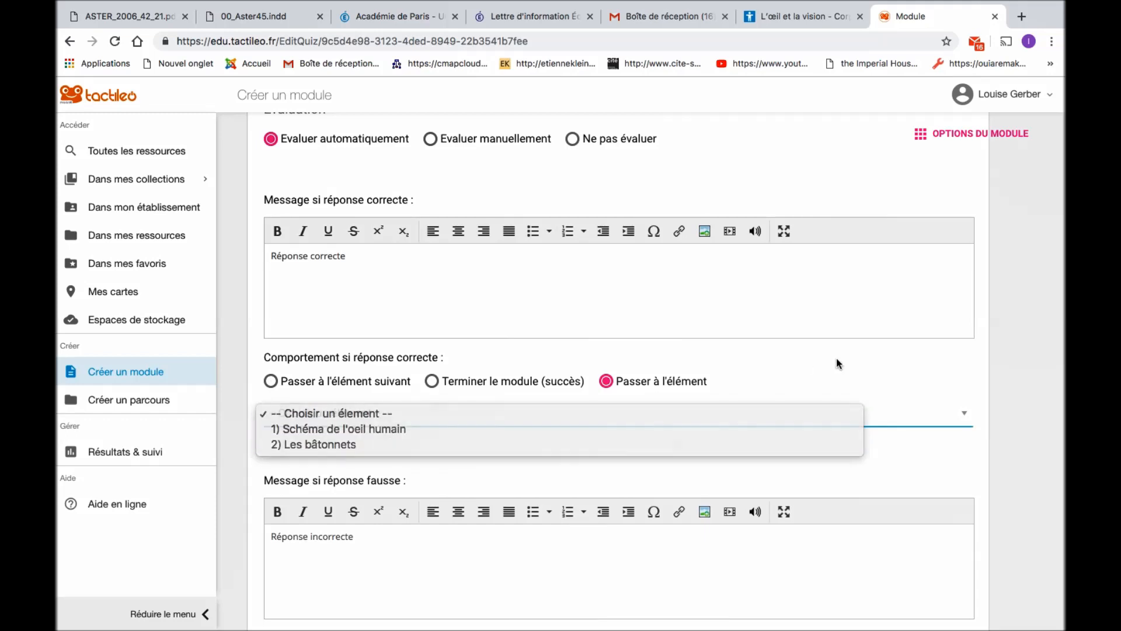
left_click(837, 356)
left_click(290, 380)
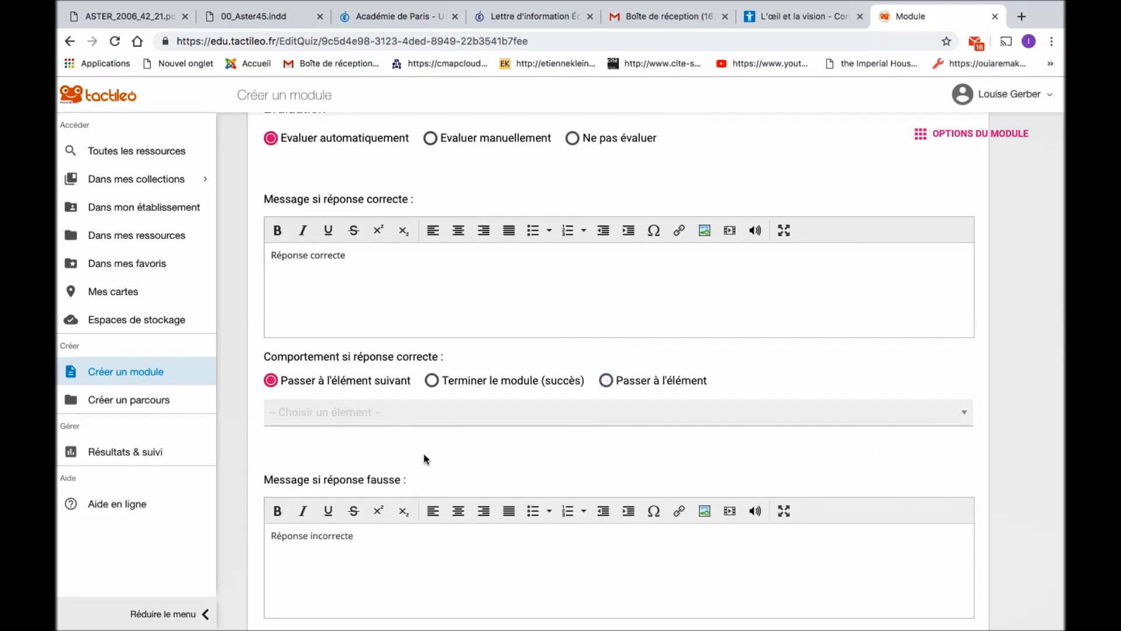
- Set the question's behaviour for a wrong answer to "Passer à l'élément"
scroll(425, 459, "down", 1)
scroll(424, 459, "down", 3)
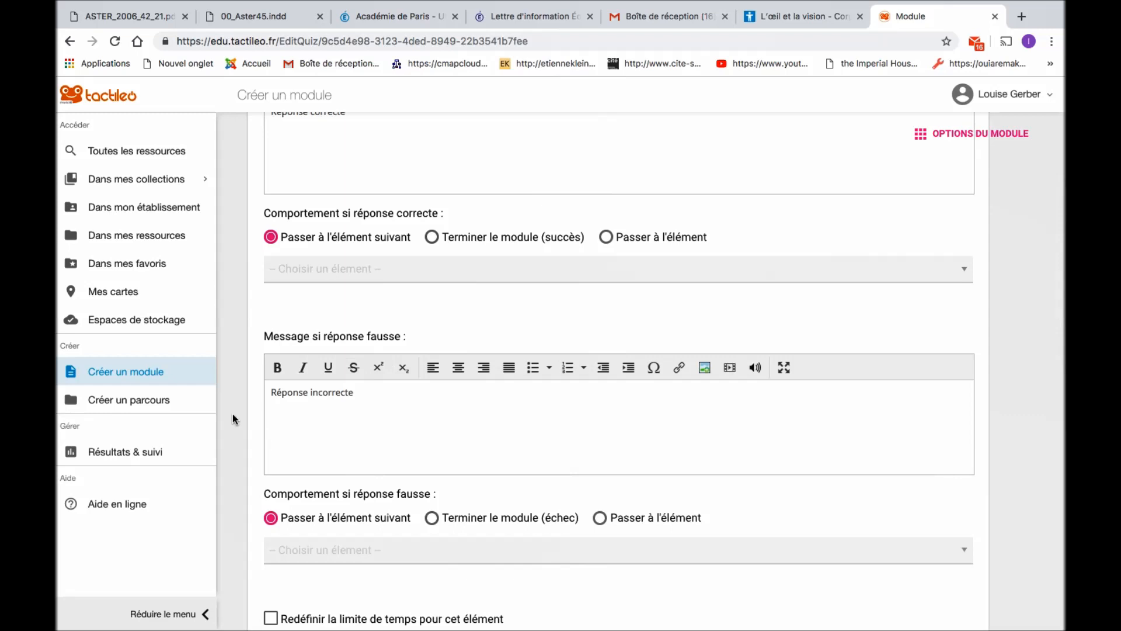
scroll(395, 447, "down", 5)
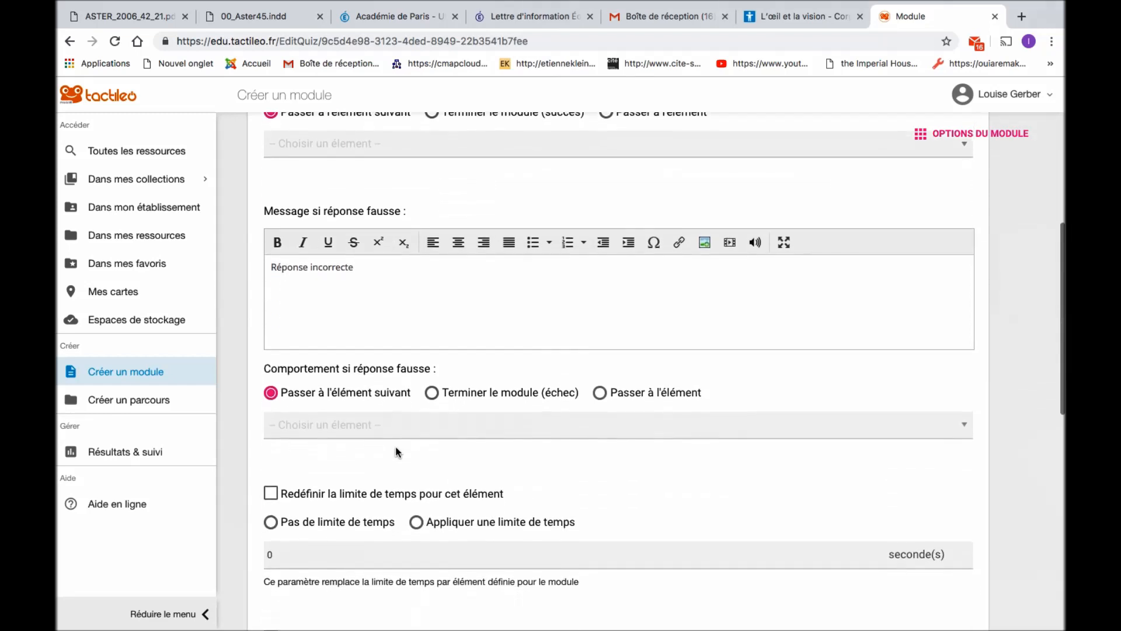
scroll(400, 377, "up", 1)
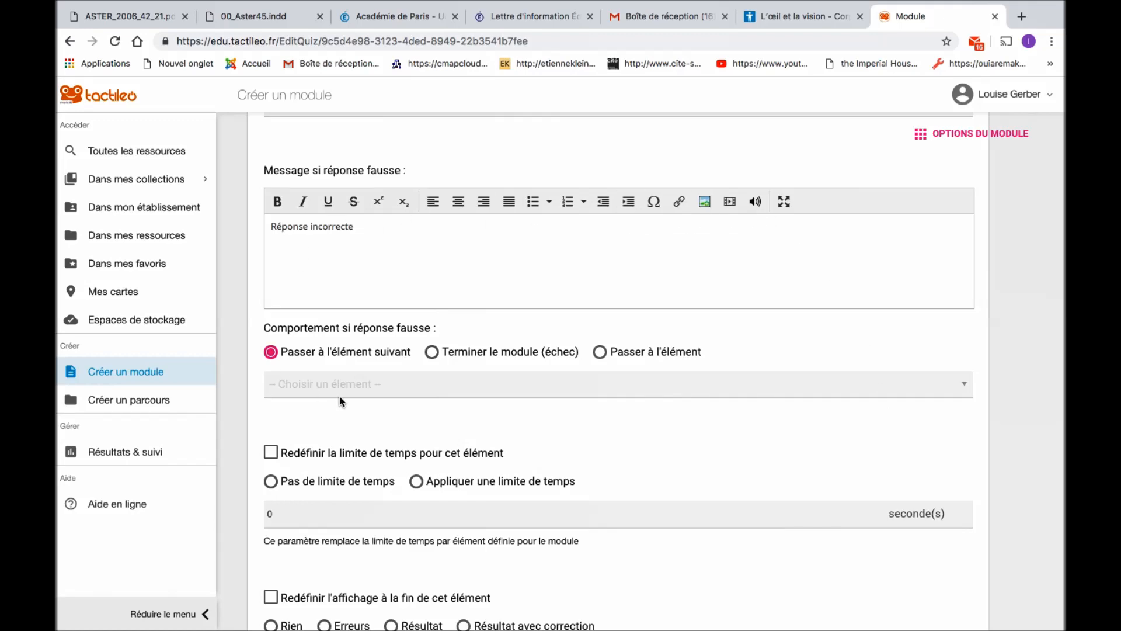
scroll(339, 396, "down", 2)
scroll(342, 409, "up", 9)
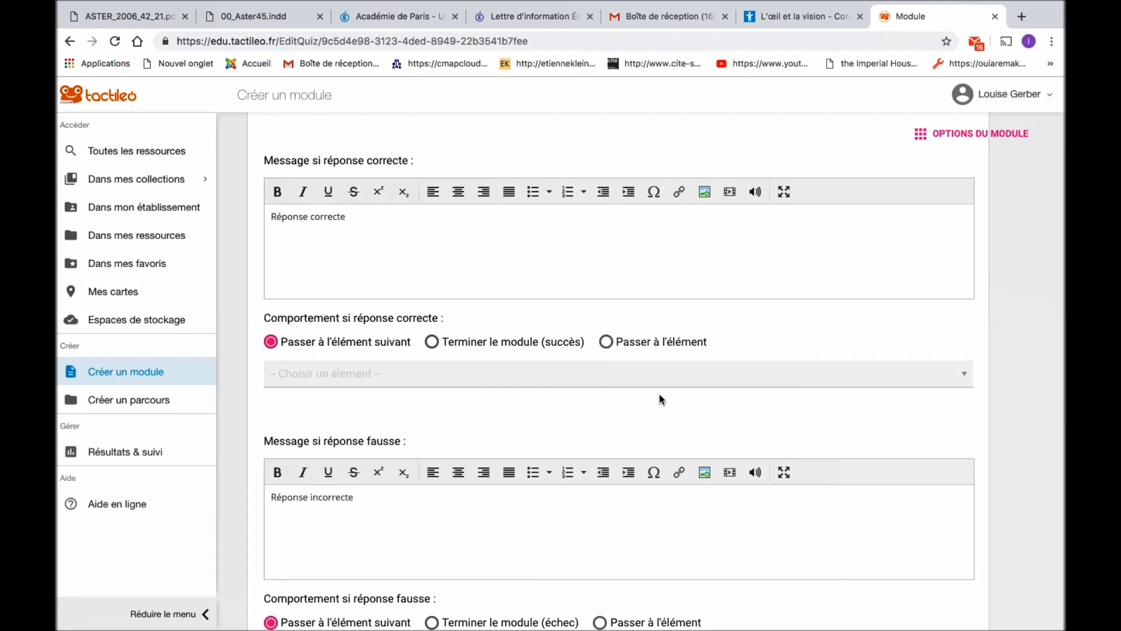
scroll(662, 399, "down", 4)
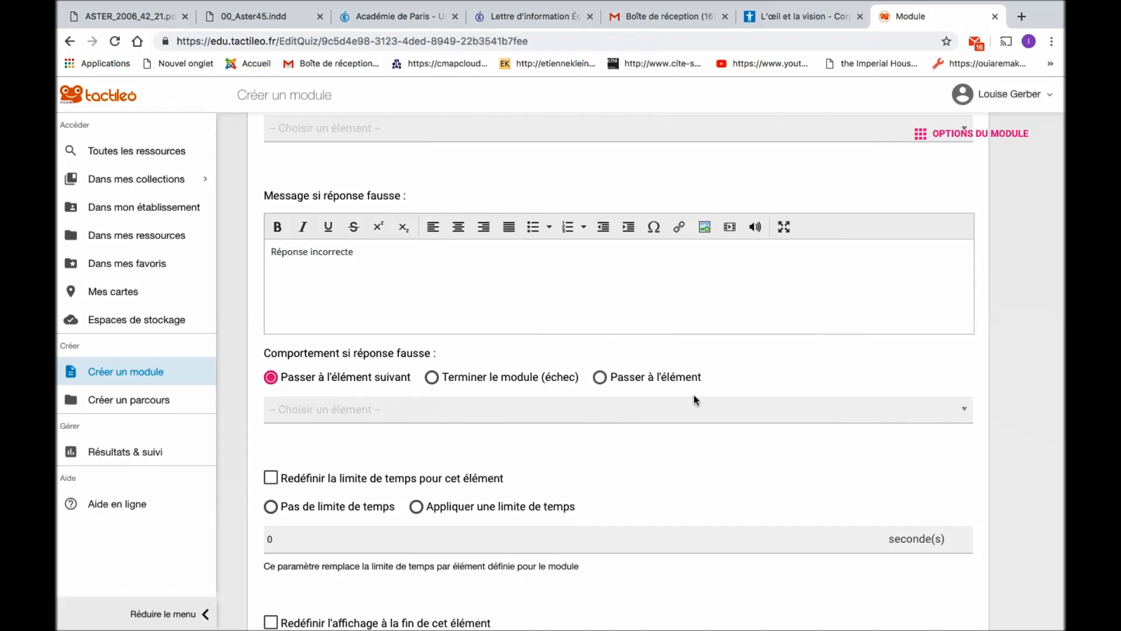
left_click(570, 376)
left_click(600, 378)
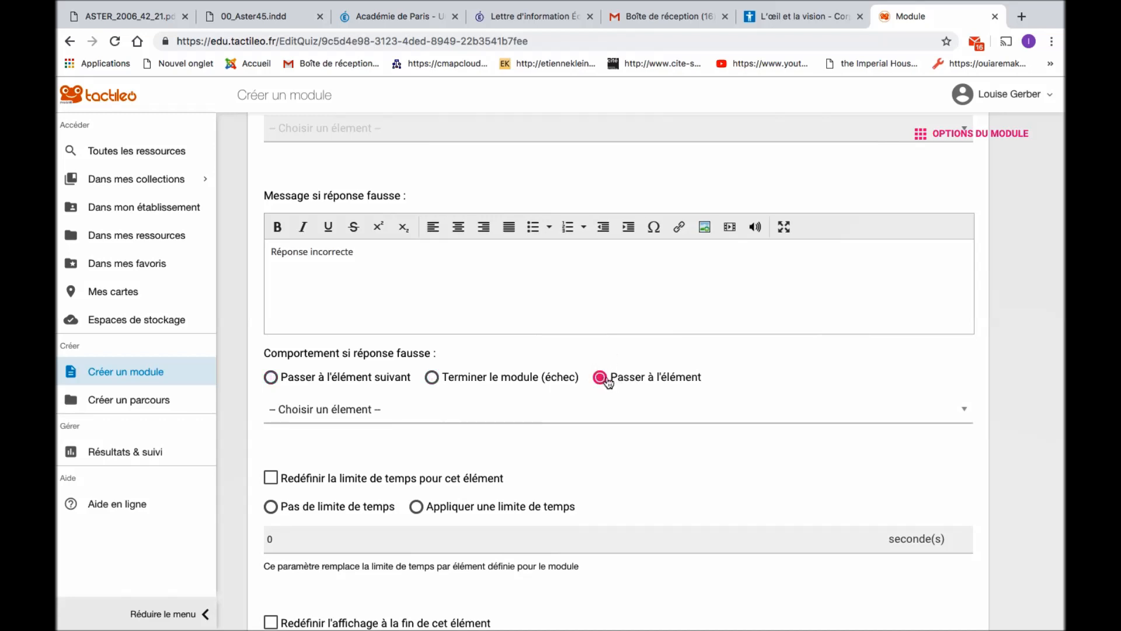
- Try "1) Schéma de l'oeil humain" as the element shown after a wrong answer, and clear that choice
left_click(749, 410)
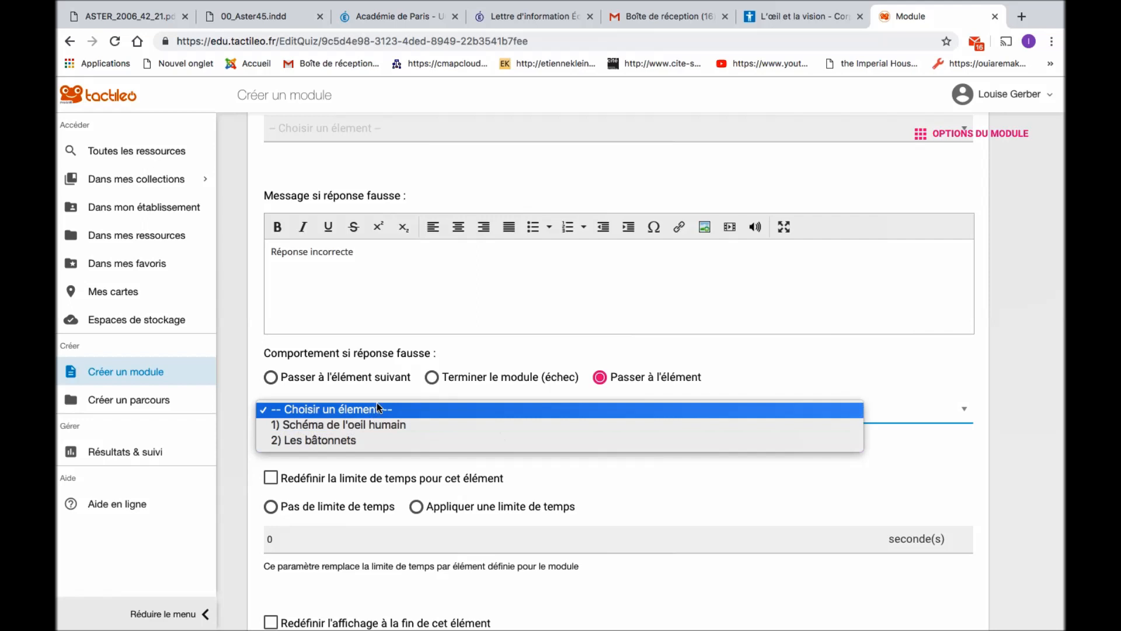
left_click(524, 424)
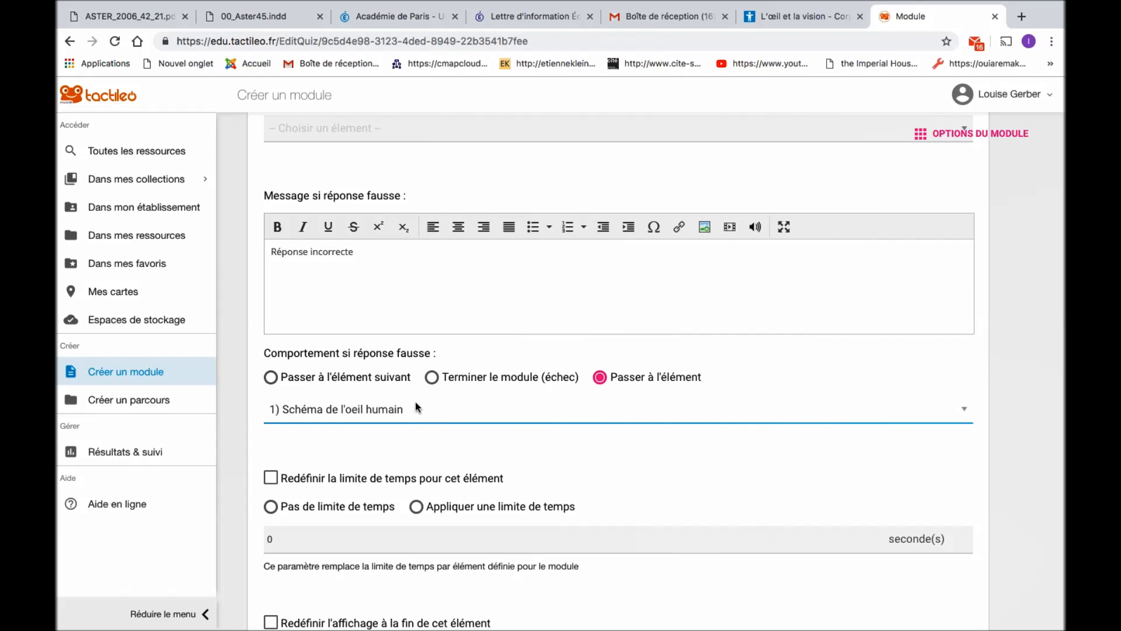
left_click(965, 412)
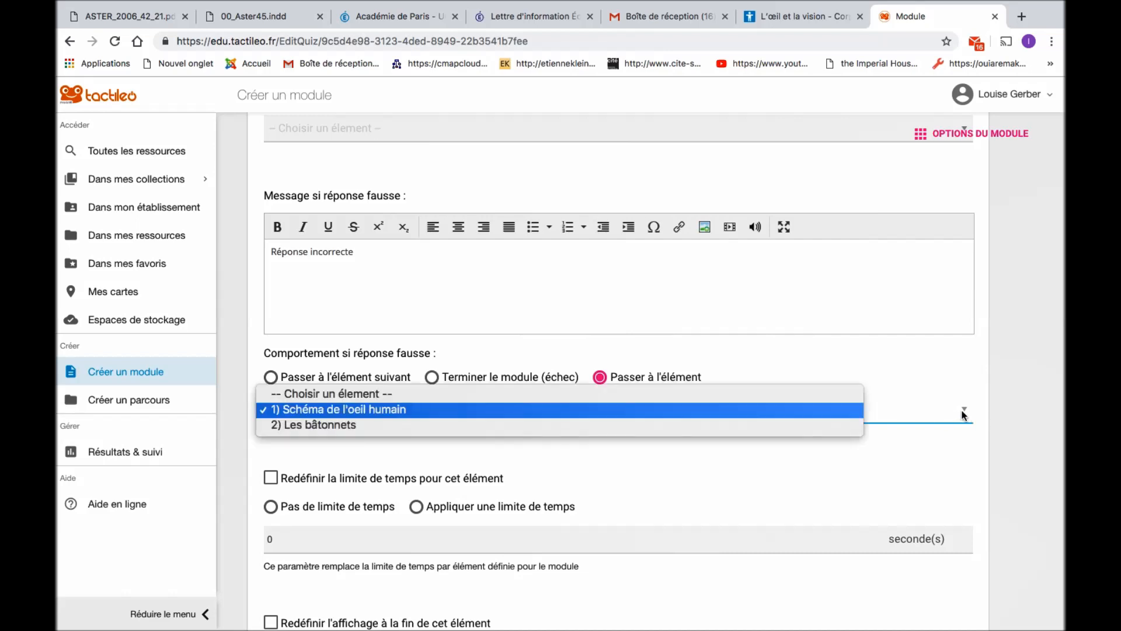
left_click(360, 394)
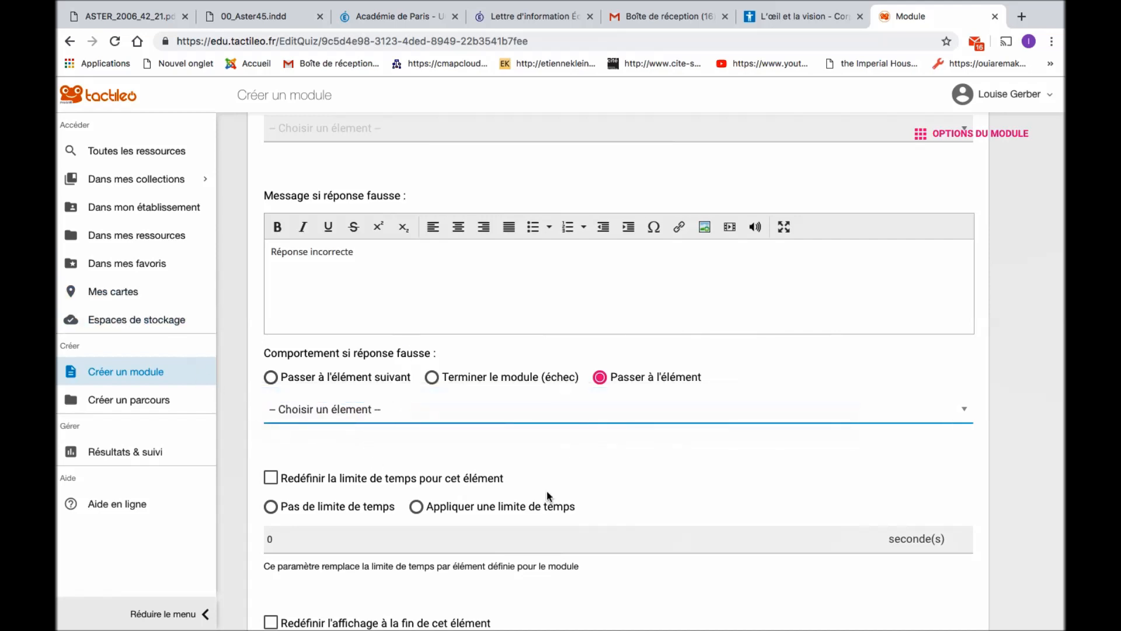
- Redefine the time limit for this element and apply a limit of 30 seconds
scroll(663, 406, "up", 2)
scroll(662, 406, "down", 4)
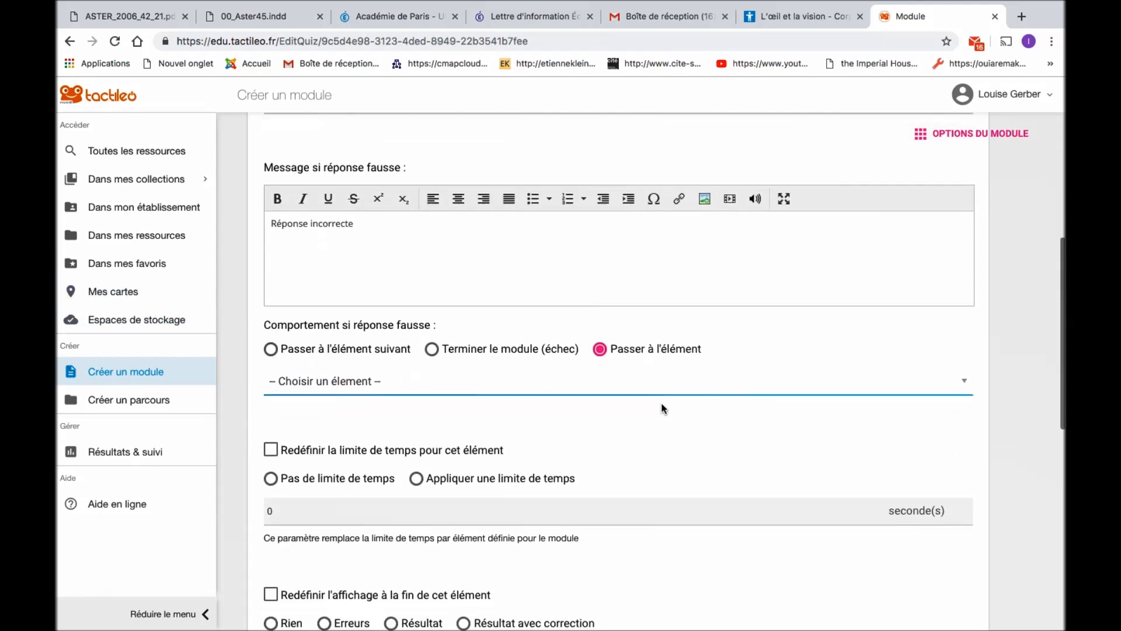
scroll(663, 407, "down", 3)
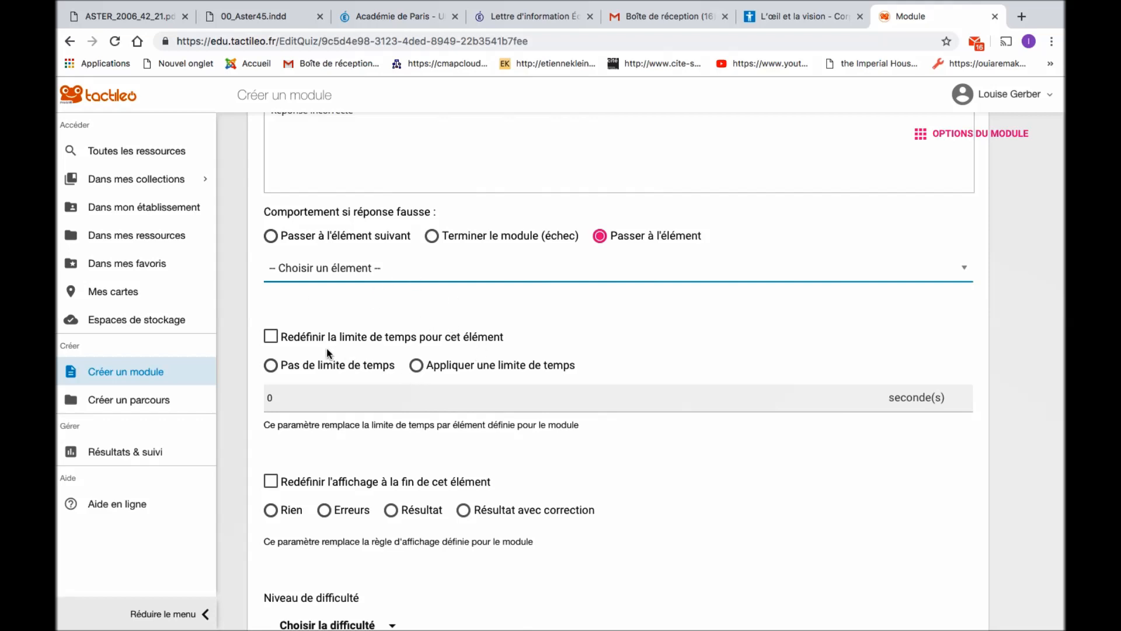
left_click(416, 365)
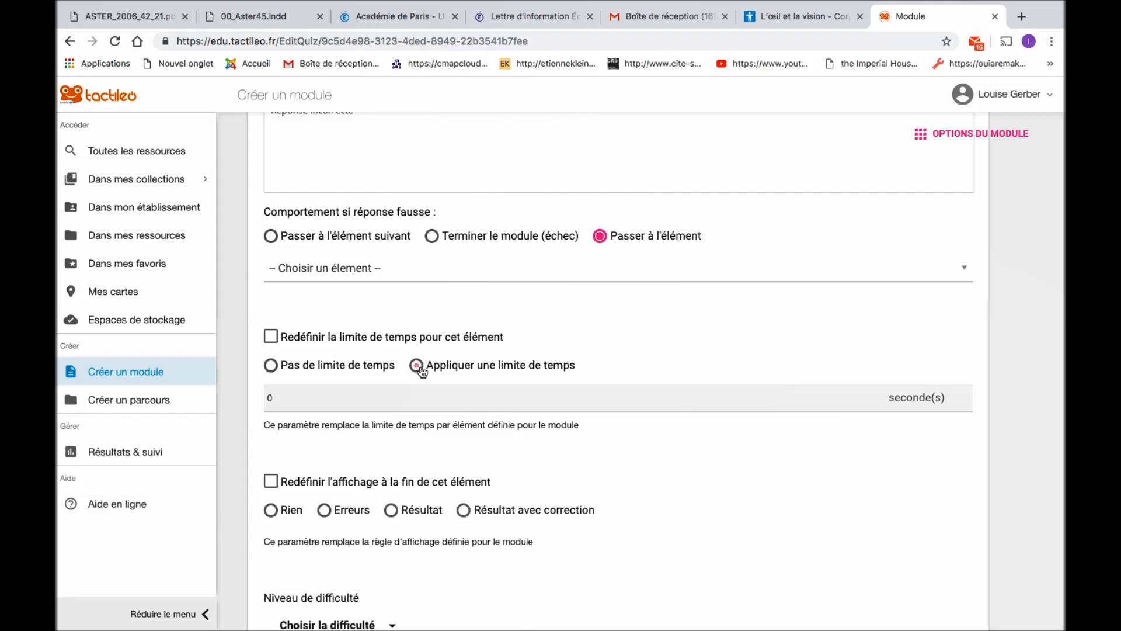
scroll(362, 423, "up", 1)
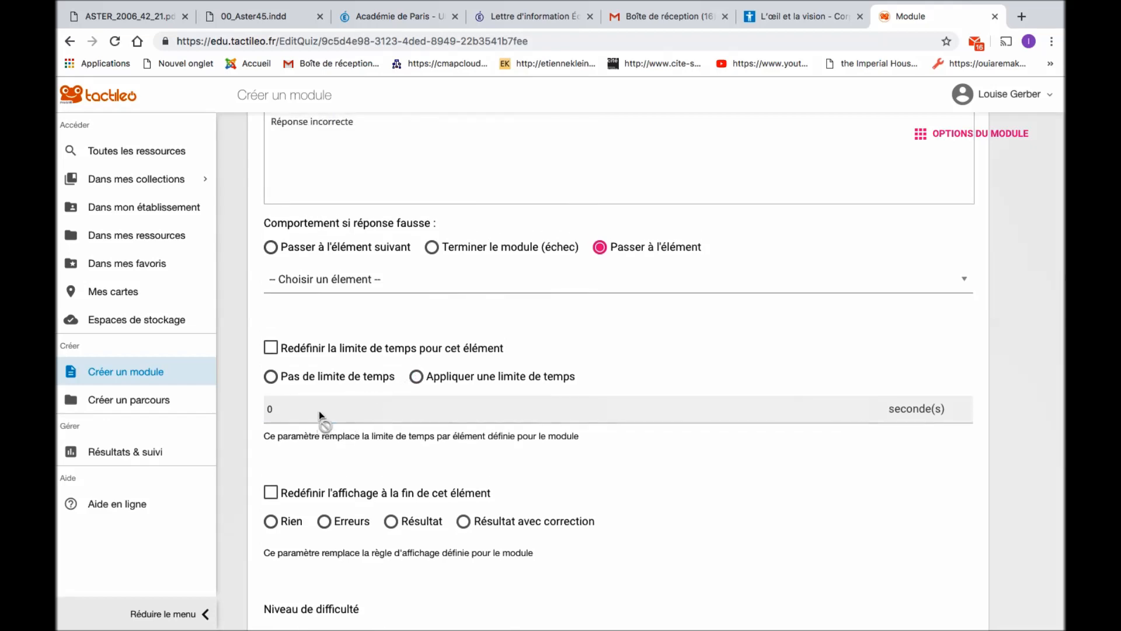
left_click(271, 348)
scroll(423, 380, "down", 1)
left_click(419, 376)
left_click(342, 403)
key("BackSpace")
type("30")
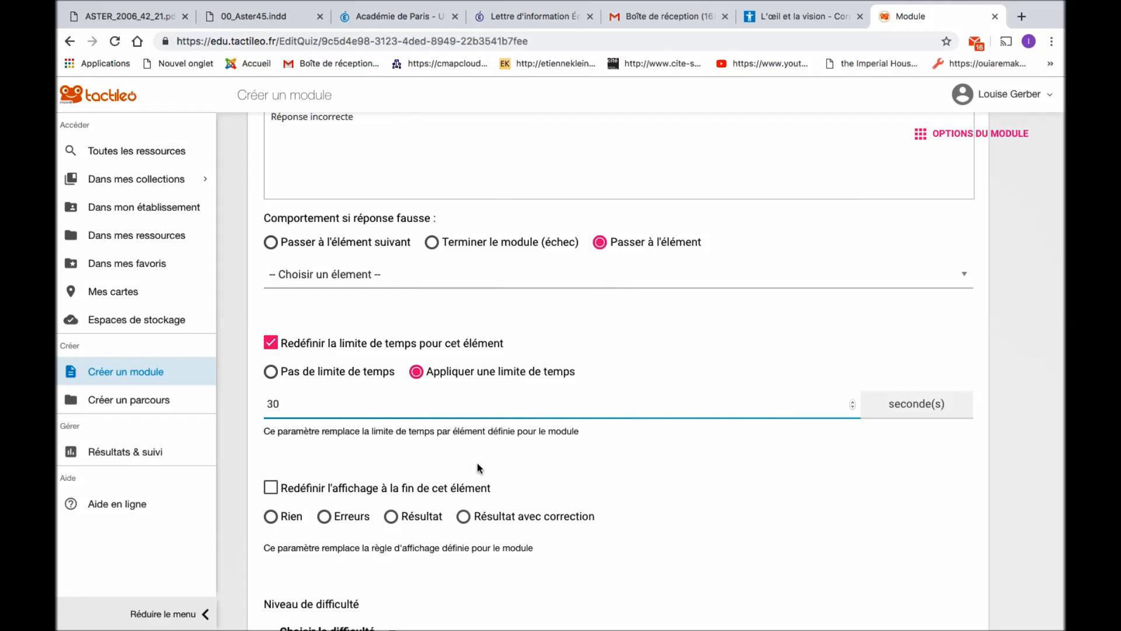
- Review the remaining difficulty, trigger and hint settings of the question and confirm the element's changes
scroll(477, 467, "down", 3)
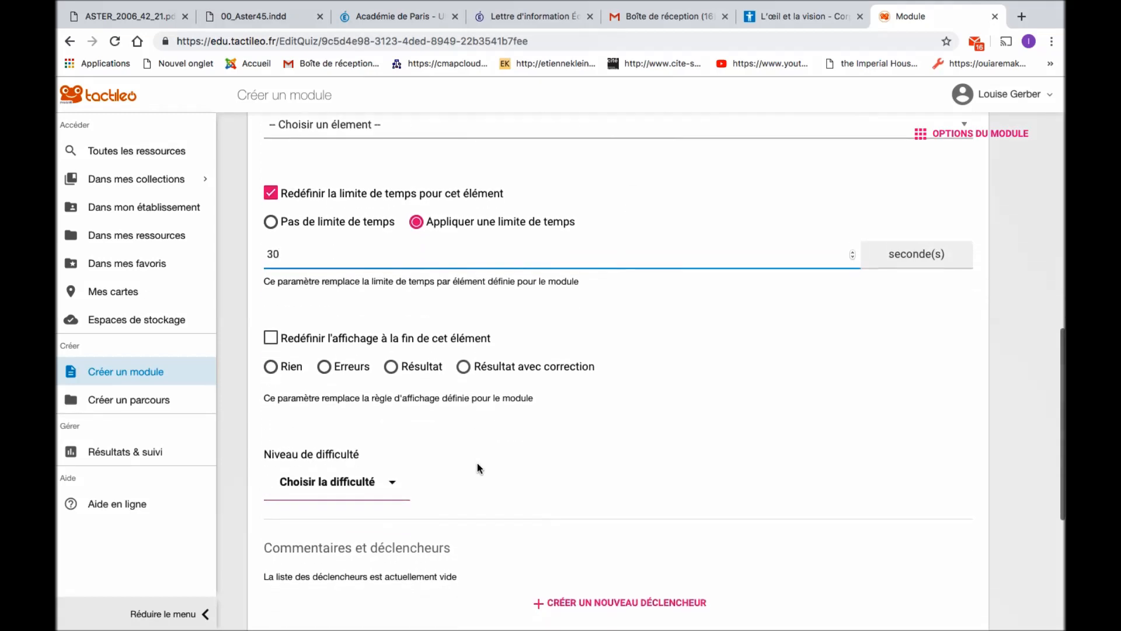
scroll(478, 467, "down", 1)
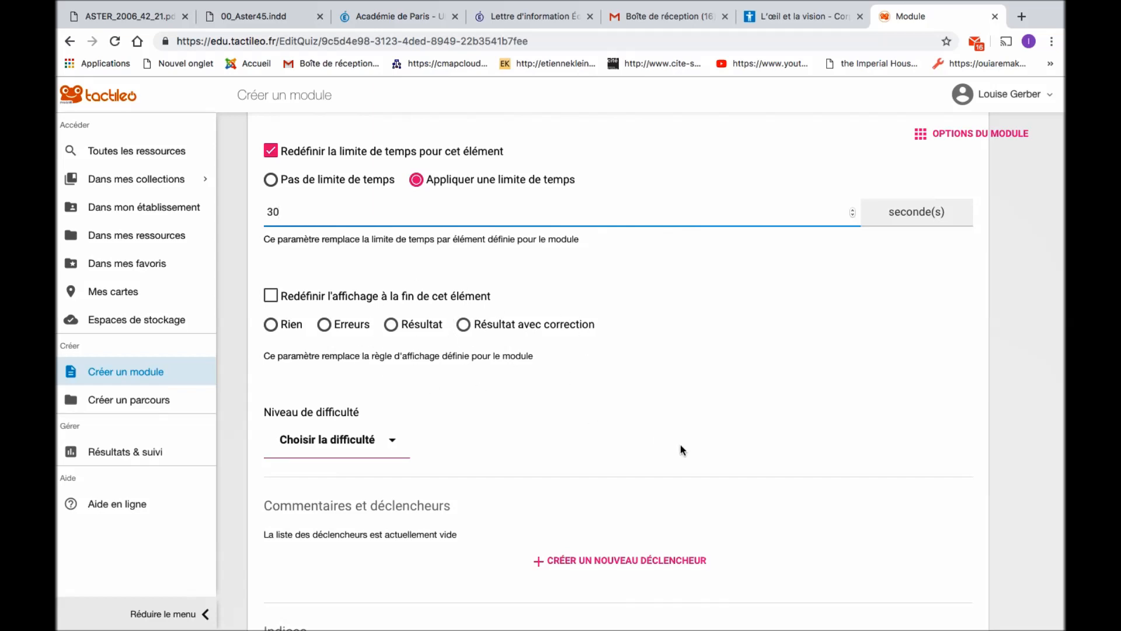
scroll(681, 446, "down", 5)
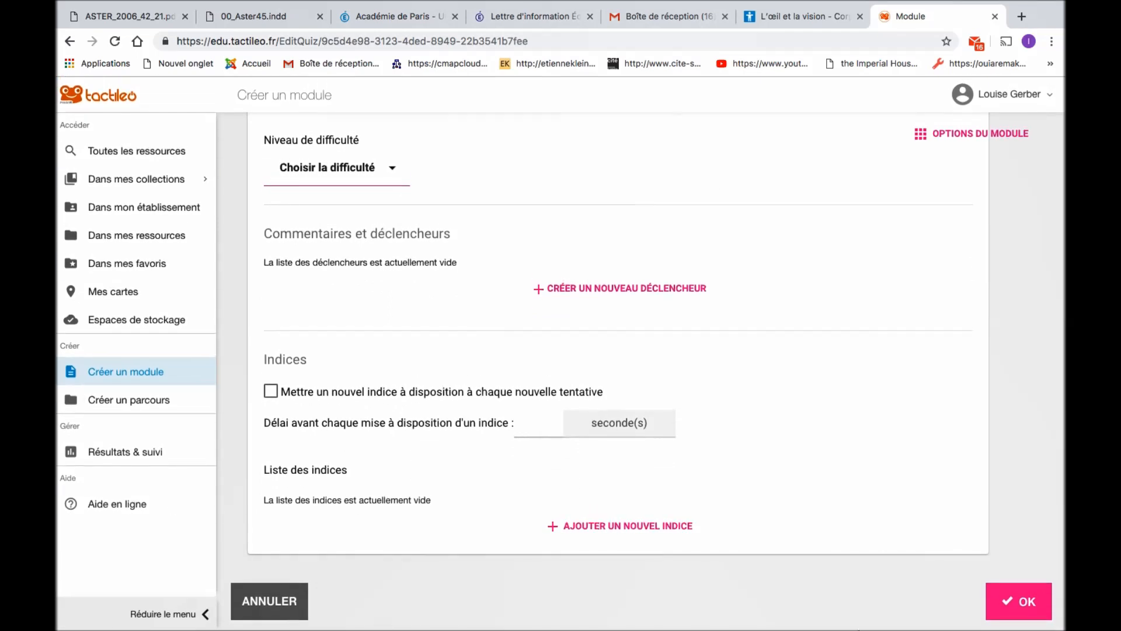
left_click(1012, 593)
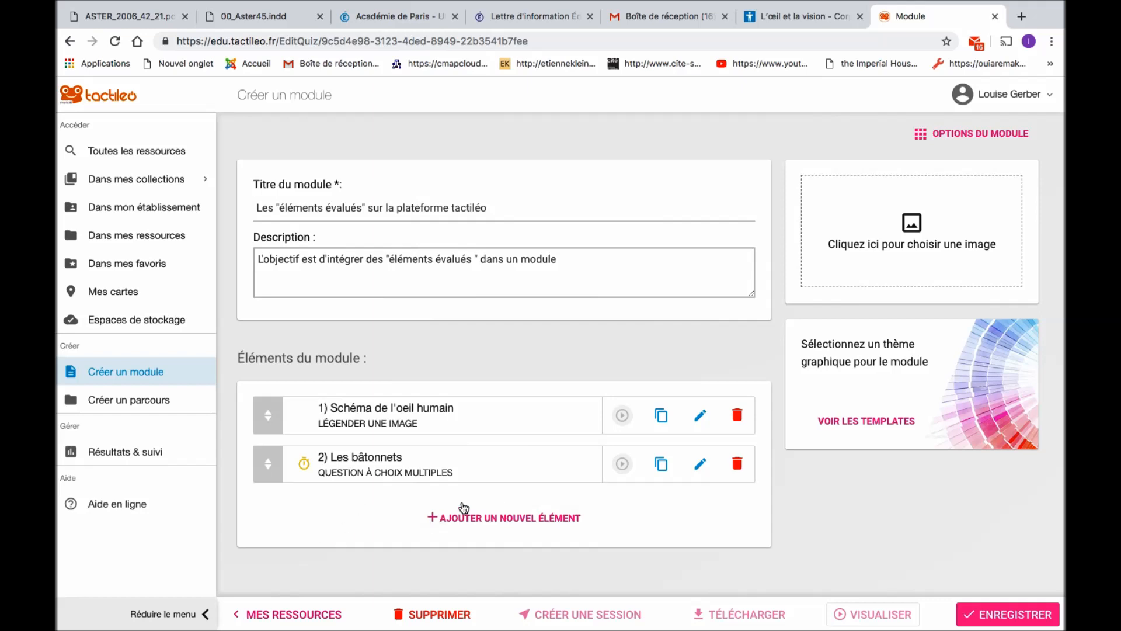
- Examine the catalogue of assessed and information elements that can be added, and close it without adding any
left_click(498, 518)
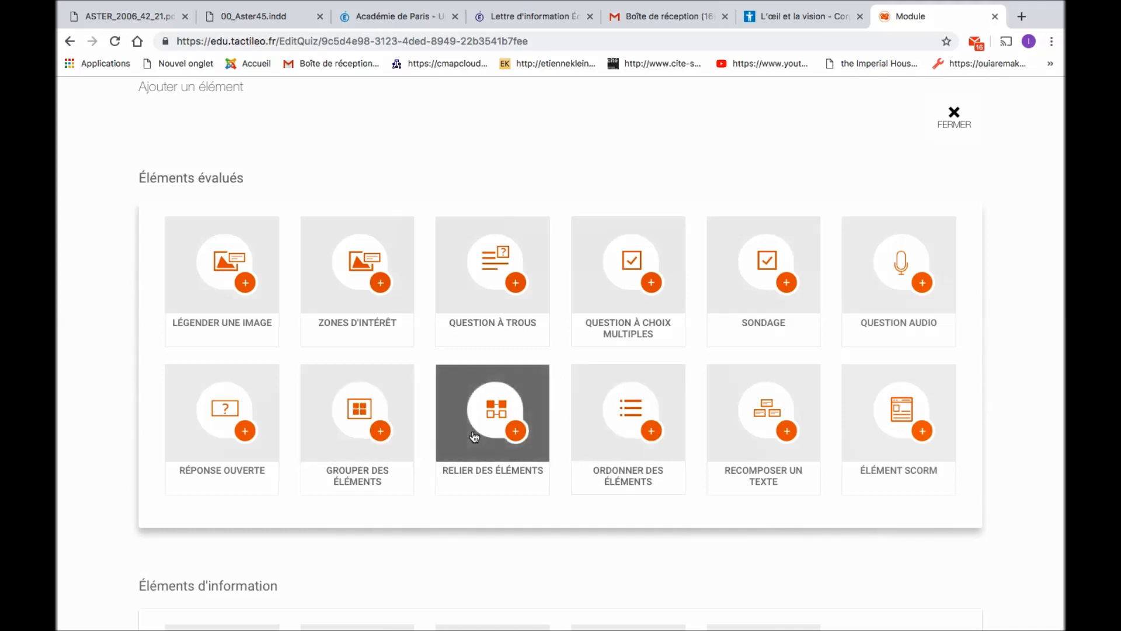
left_click(372, 432)
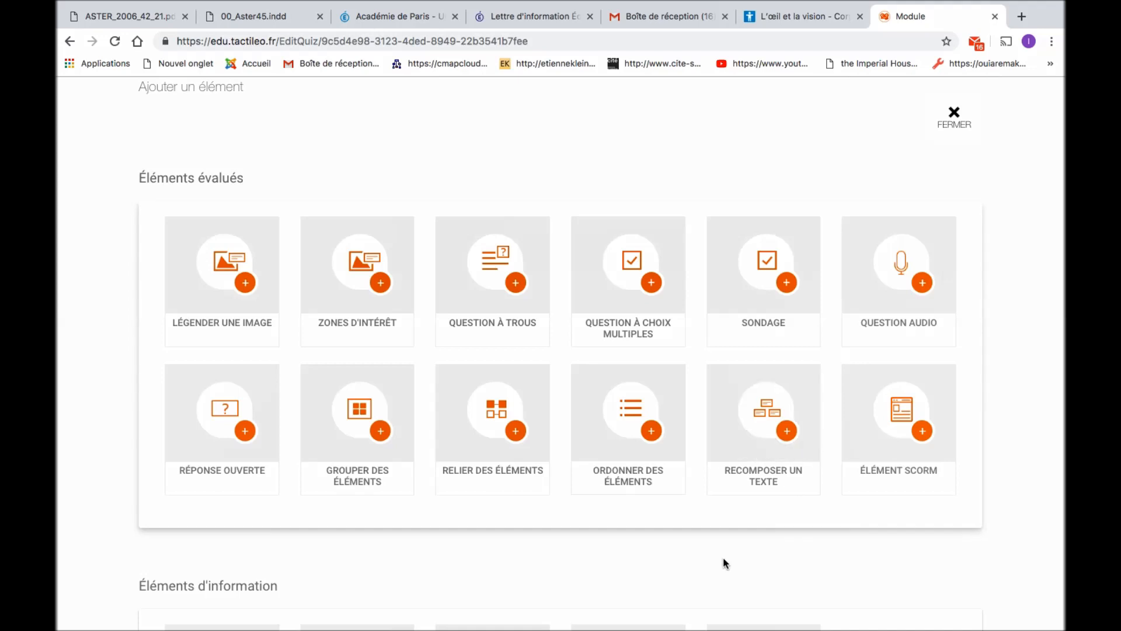
scroll(724, 559, "down", 3)
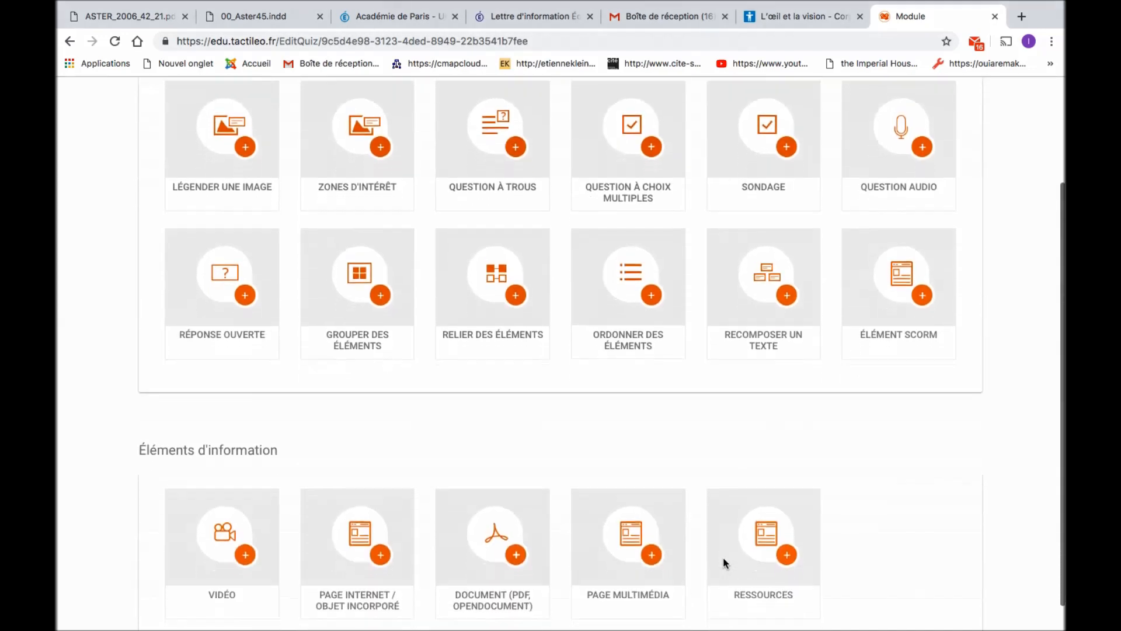
scroll(723, 560, "up", 2)
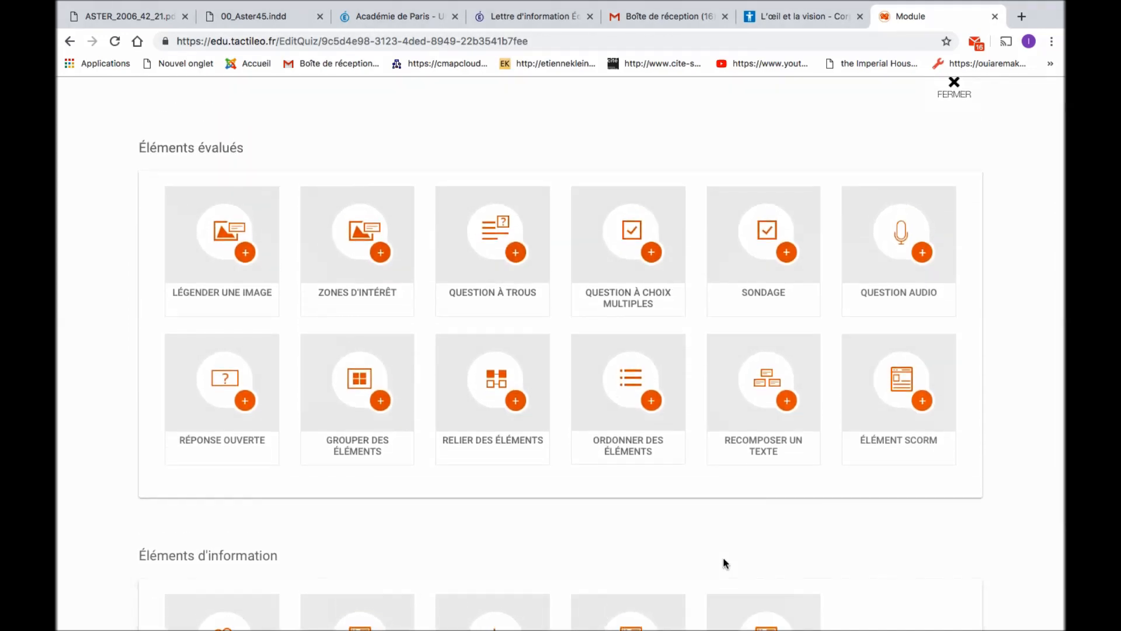
scroll(952, 180, "up", 1)
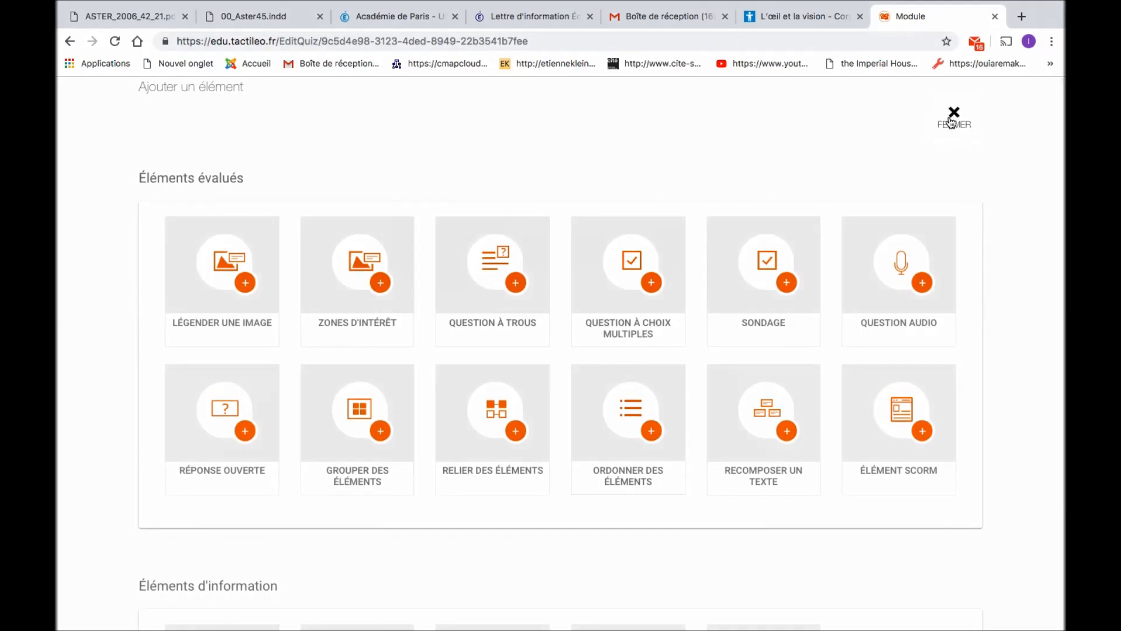
scroll(952, 114, "down", 1)
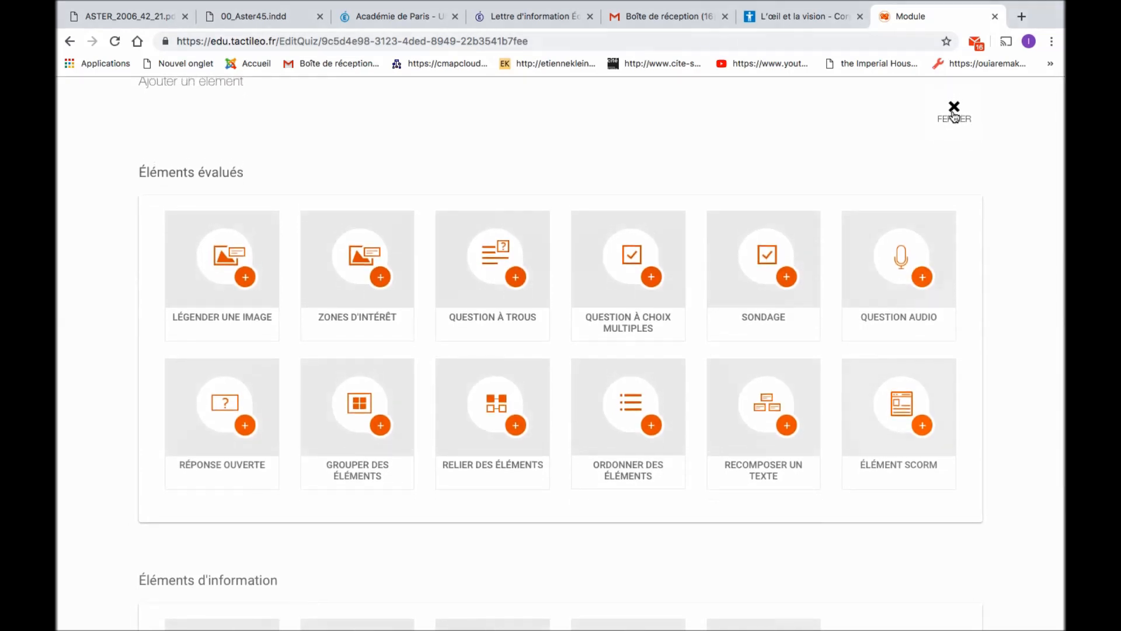
left_click(954, 114)
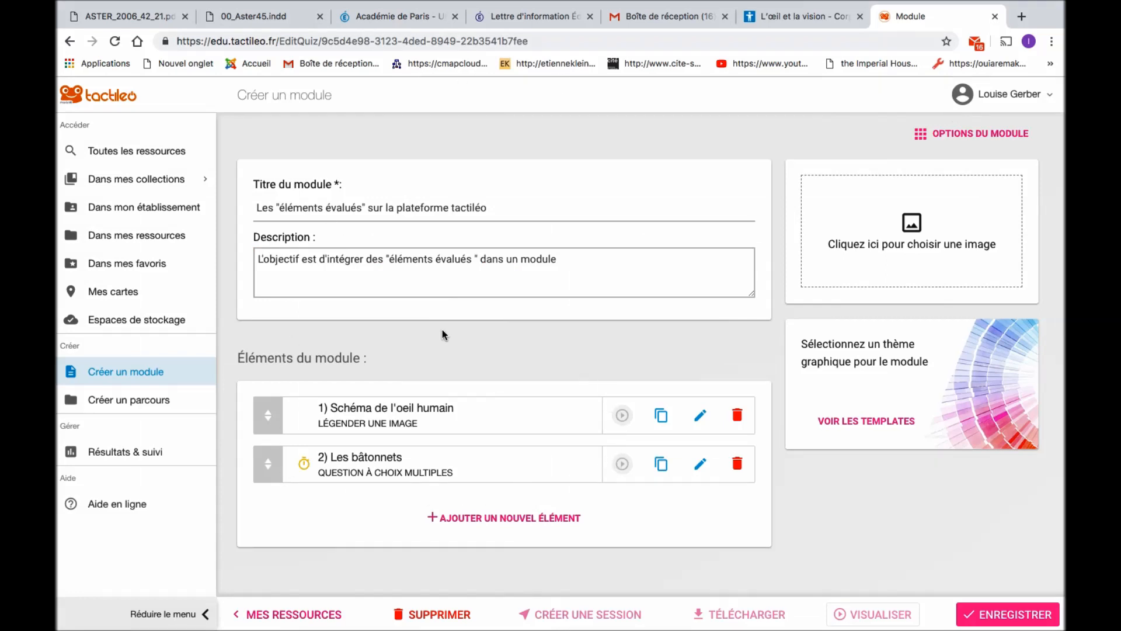
- Move "Les bâtonnets" above "Schéma de l'oeil humain" in the module's element list and save the module
mouse_move(268, 464)
left_mouse_down()
mouse_move(268, 421)
mouse_move(264, 466)
left_mouse_up()
scroll(271, 424, "up", 1)
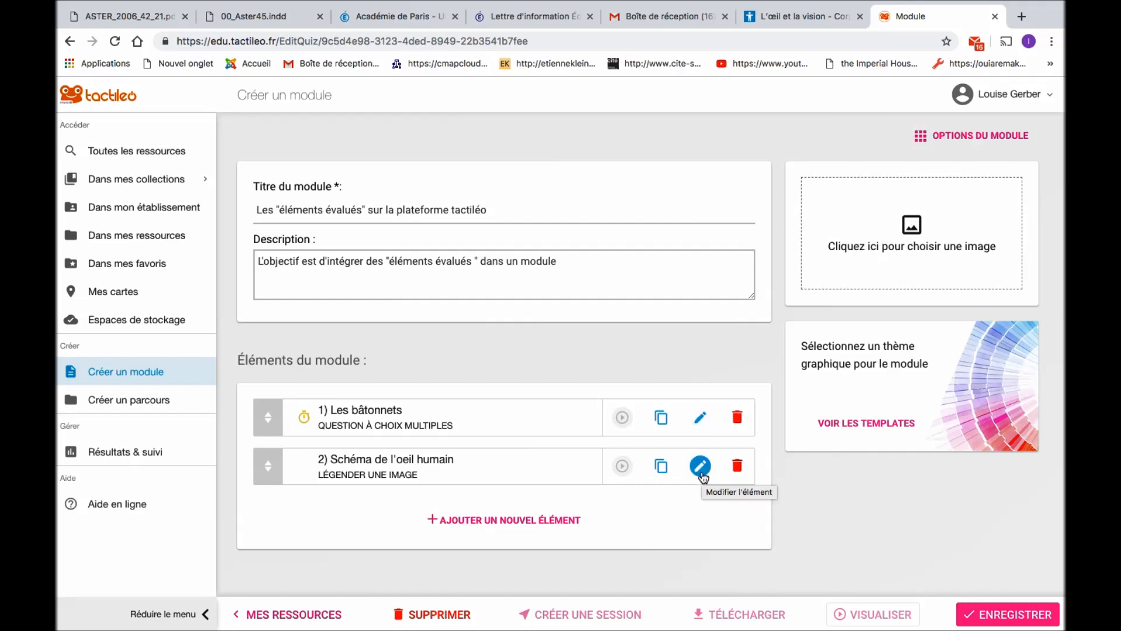
left_click(1012, 617)
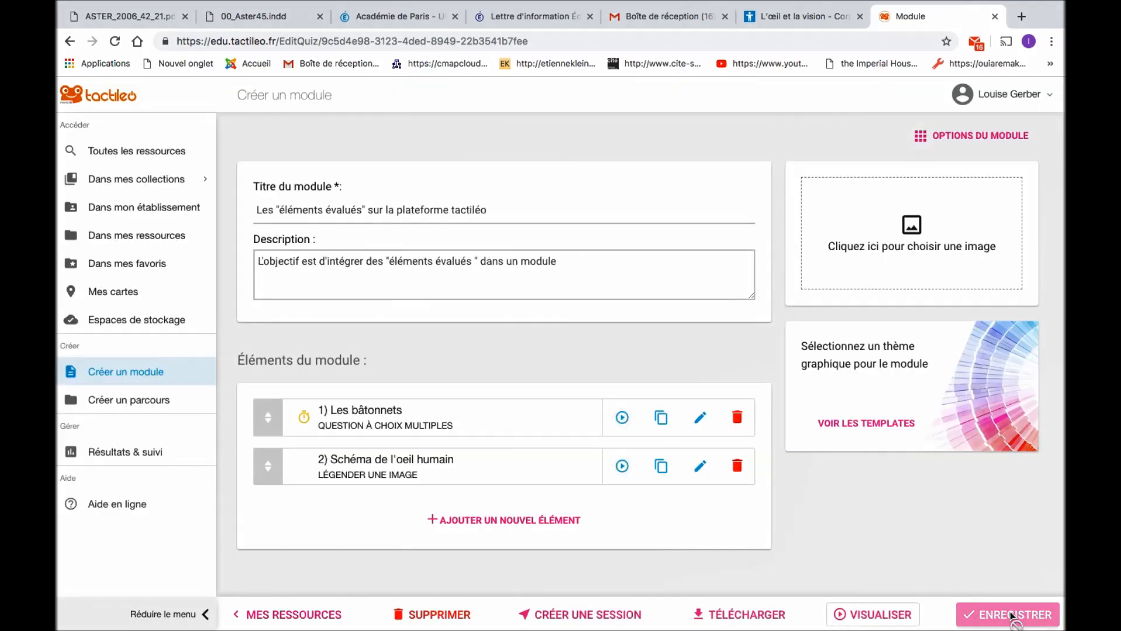